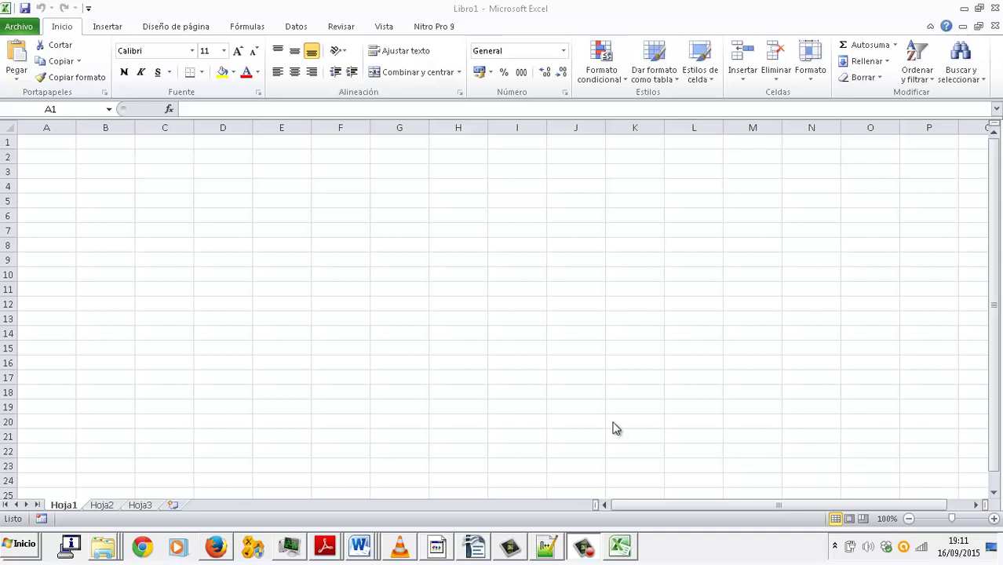
- Zoom in on the sheet and enter the headers DECIMAL in A1 and BINARIO in B1
click(68, 129)
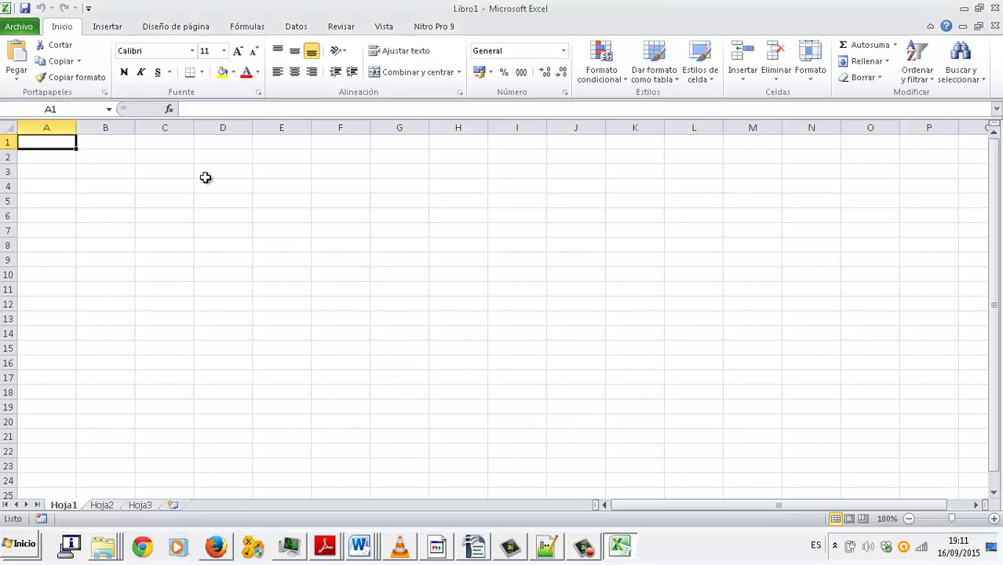
click(993, 519)
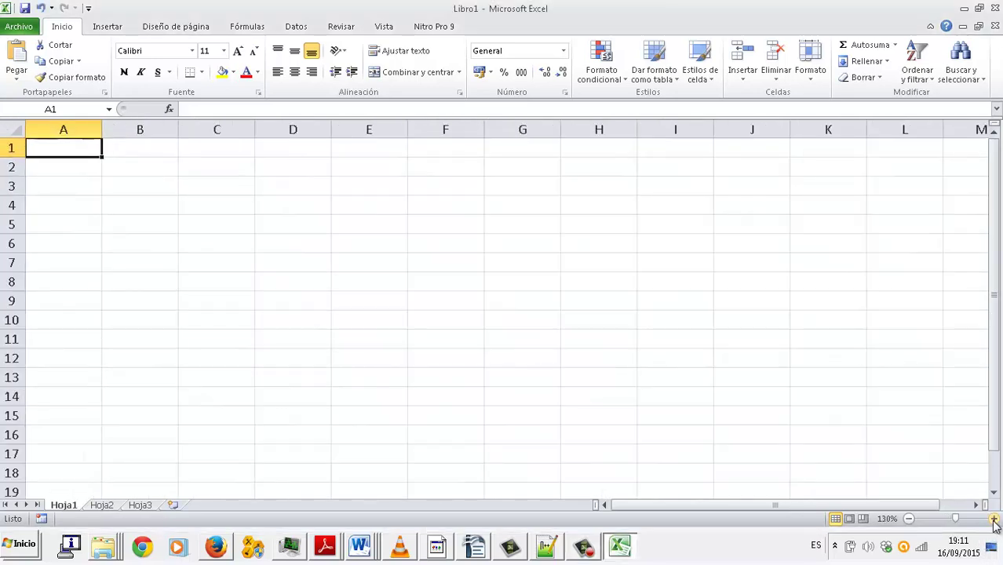
click(992, 518)
click(992, 519)
click(992, 519)
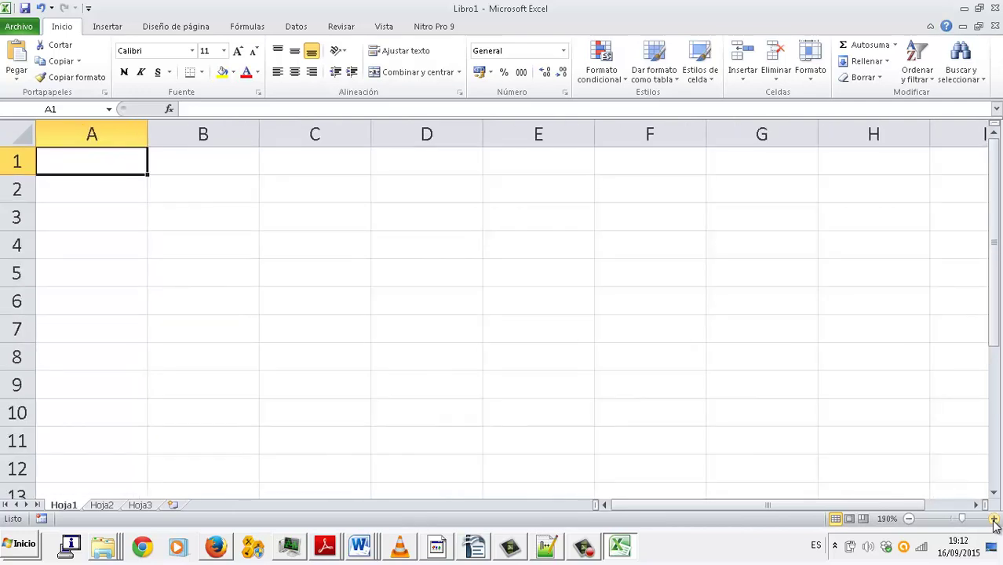
text(DEC)
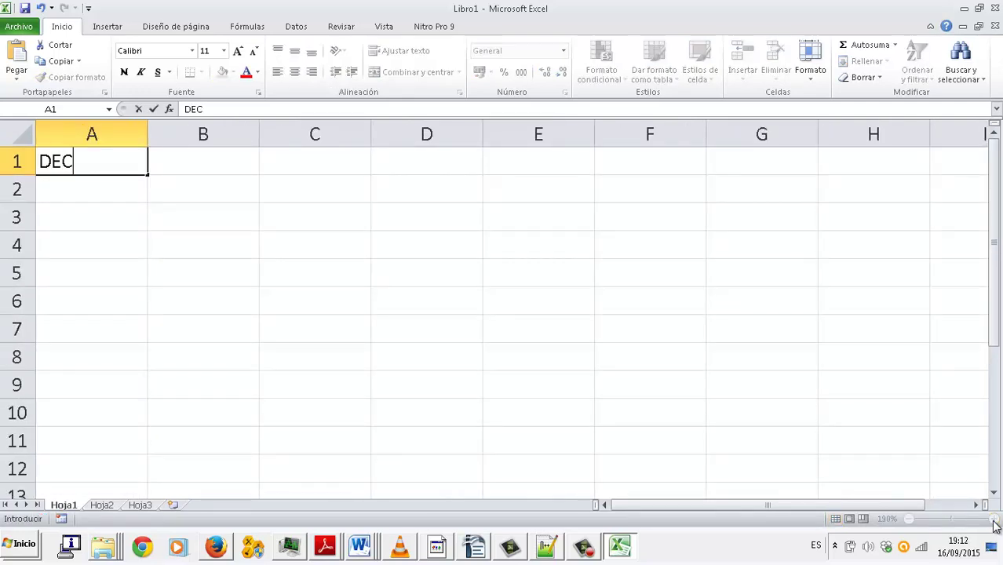
text(IMAL)
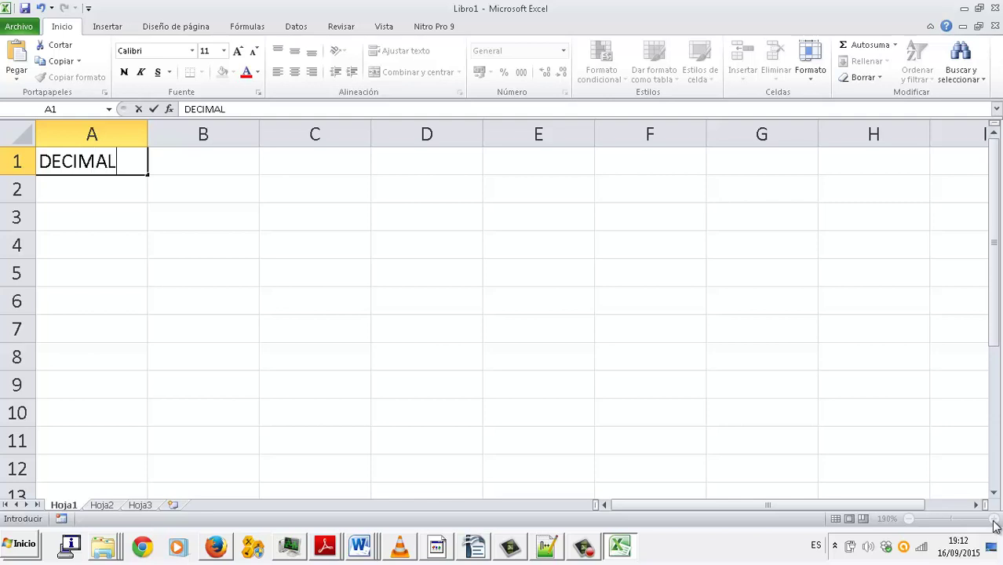
key(Tab)
text(BINARIO)
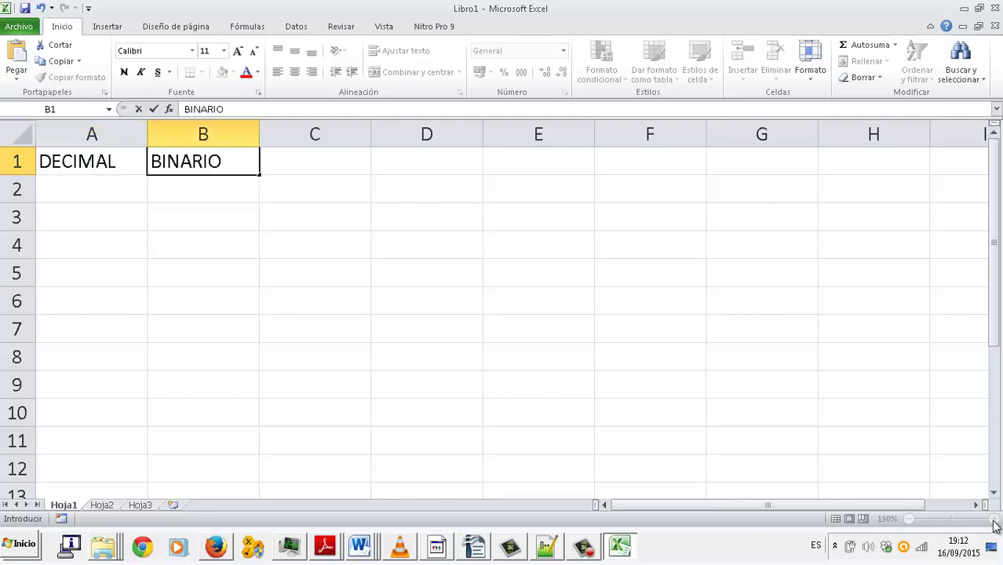
key(Return)
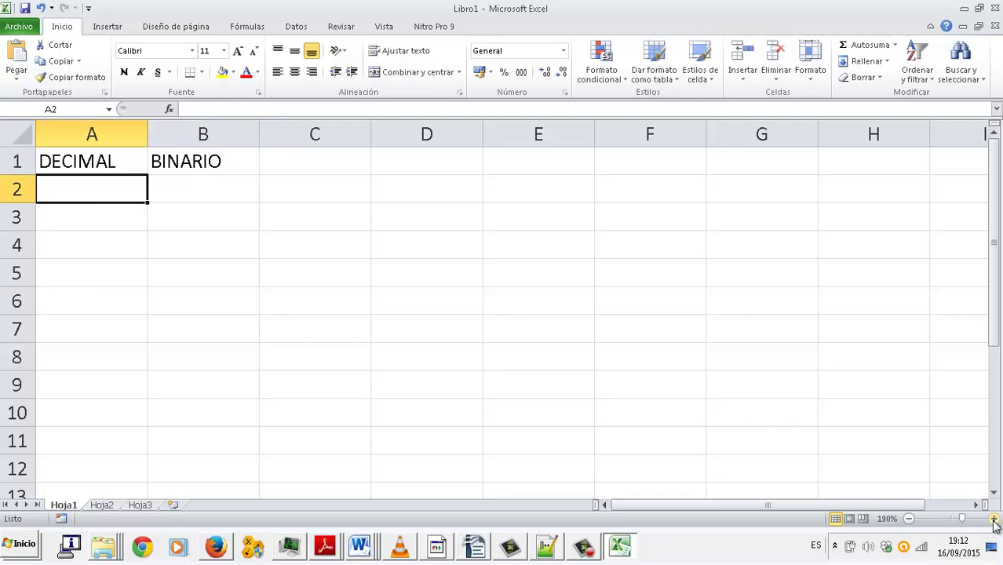
- Enter the numbers 2 through 11 down column A under DECIMAL
text(2)
key(Return)
text(3)
key(Return)
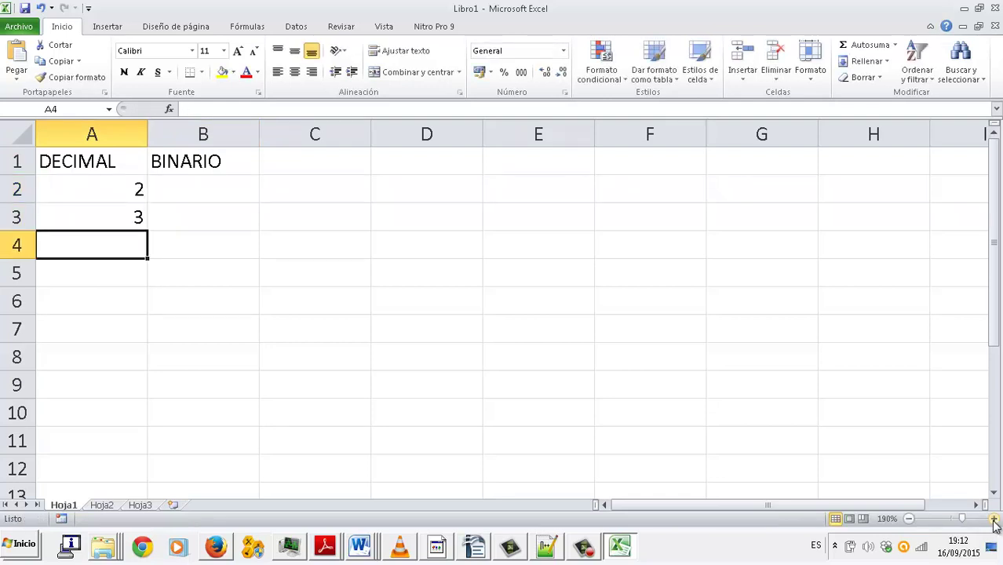
text(4 5 6 7 8 9)
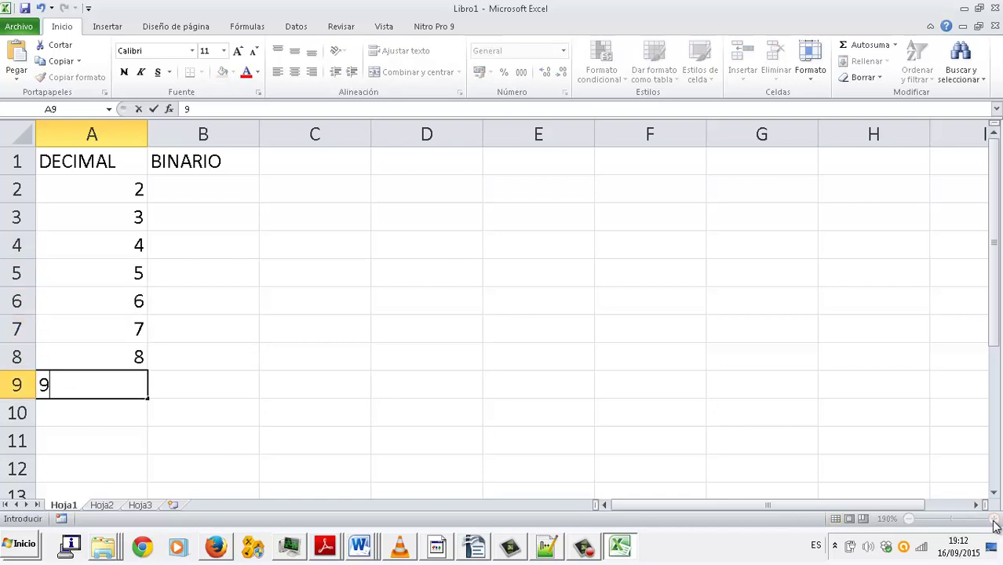
key(Return)
text(10)
key(Return)
key(Return)
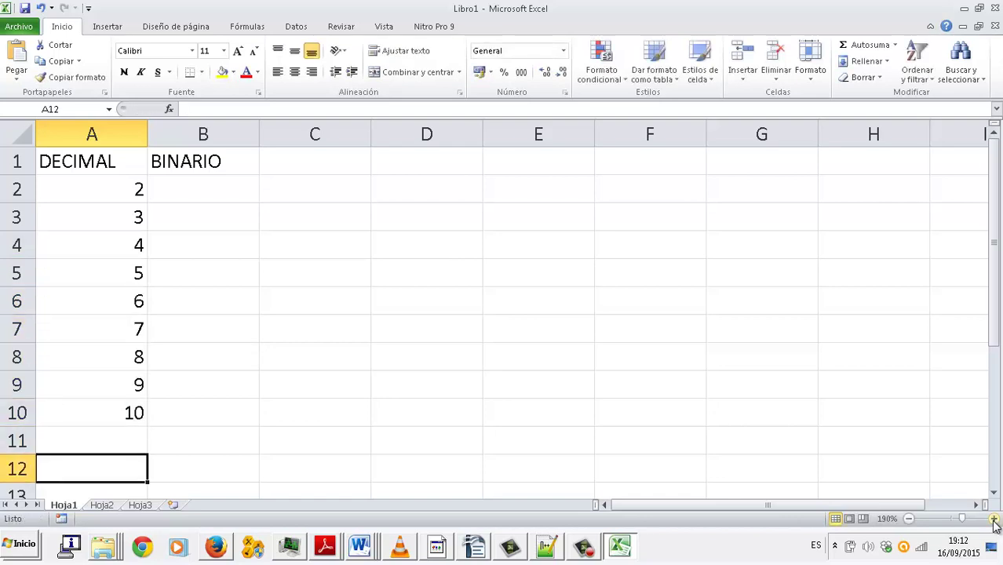
key(Up)
text(11)
- Finish column A with the values 12 through 16 and move to cell B2
key(Return)
text(1)
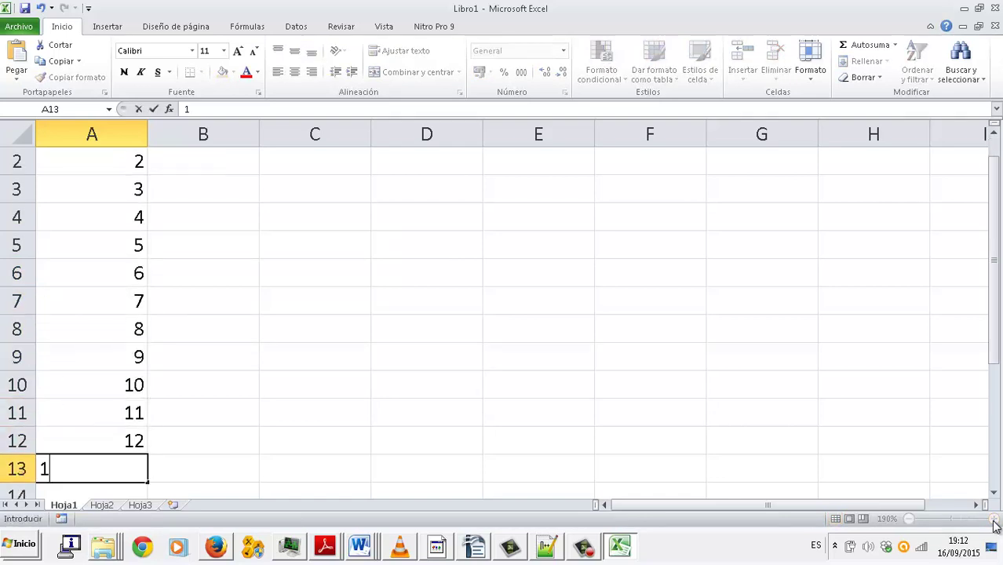
text(2 13)
key(Return)
text(14)
key(Return)
text(1)
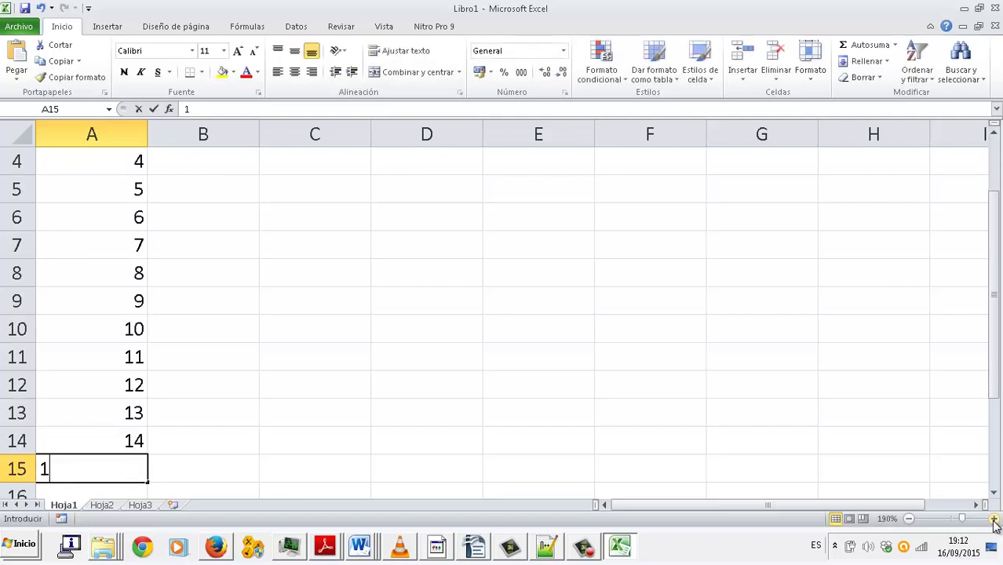
text(5)
key(Return)
text(16)
key(Up)
key(Page_Up)
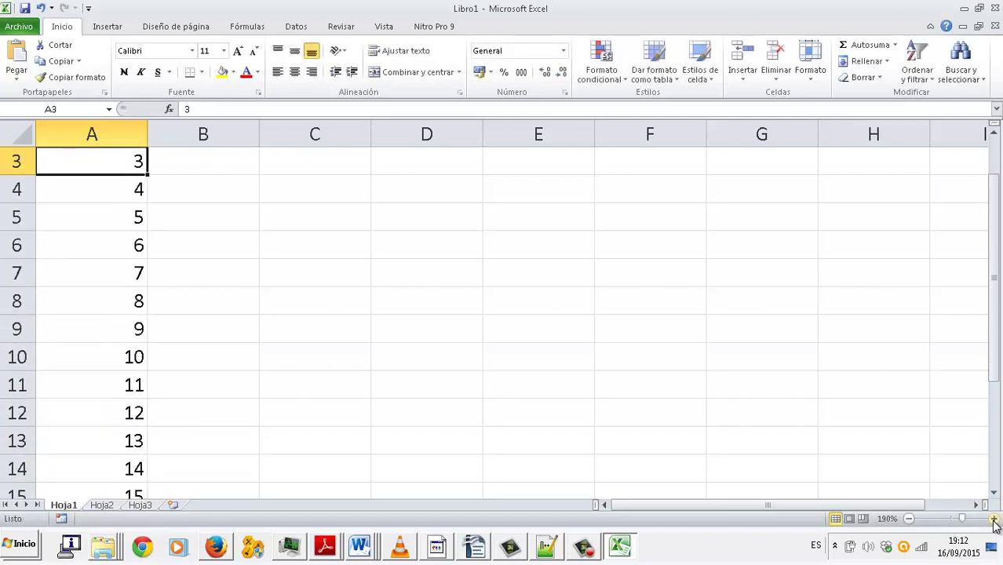
key(ctrl+Home)
key(Right)
key(Down)
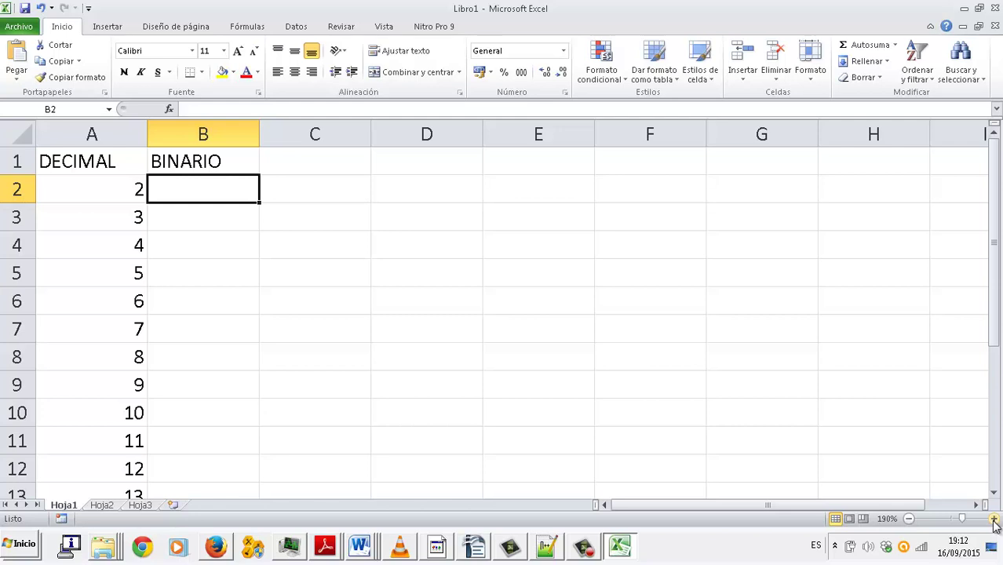
- Enter =DEC.A.BIN(A2) in B2 so it returns the binary 10
text(=)
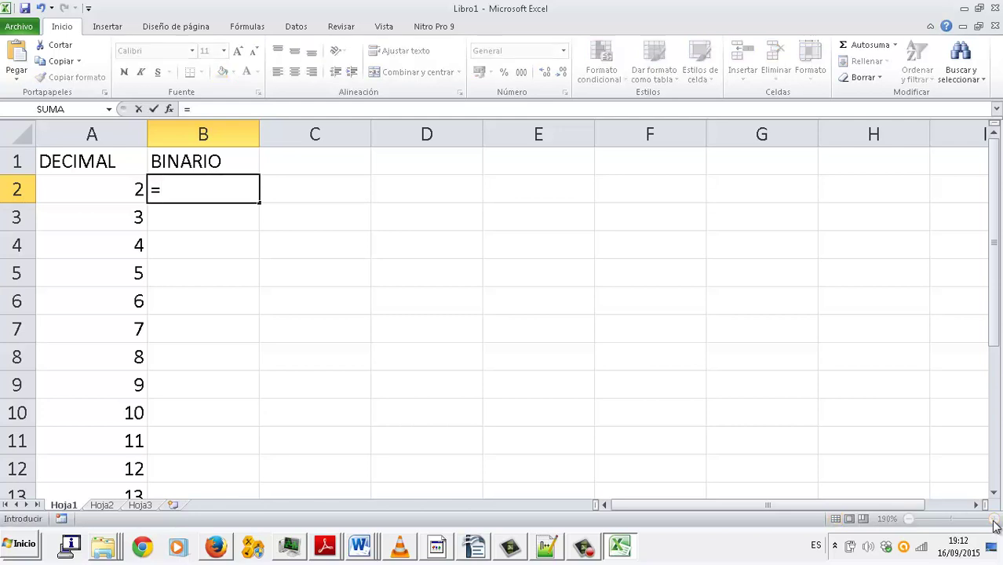
text(D)
text(EC)
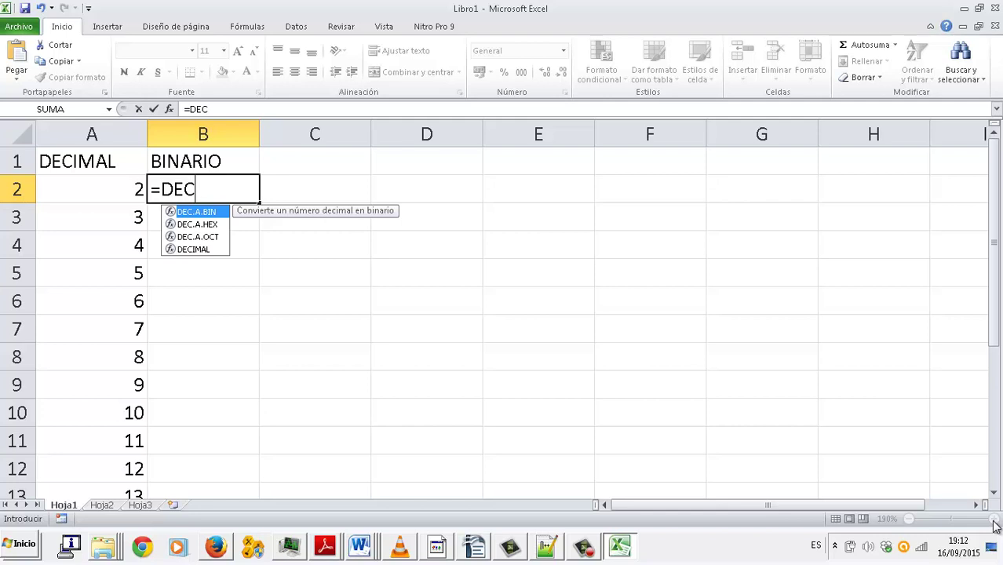
double_click(196, 212)
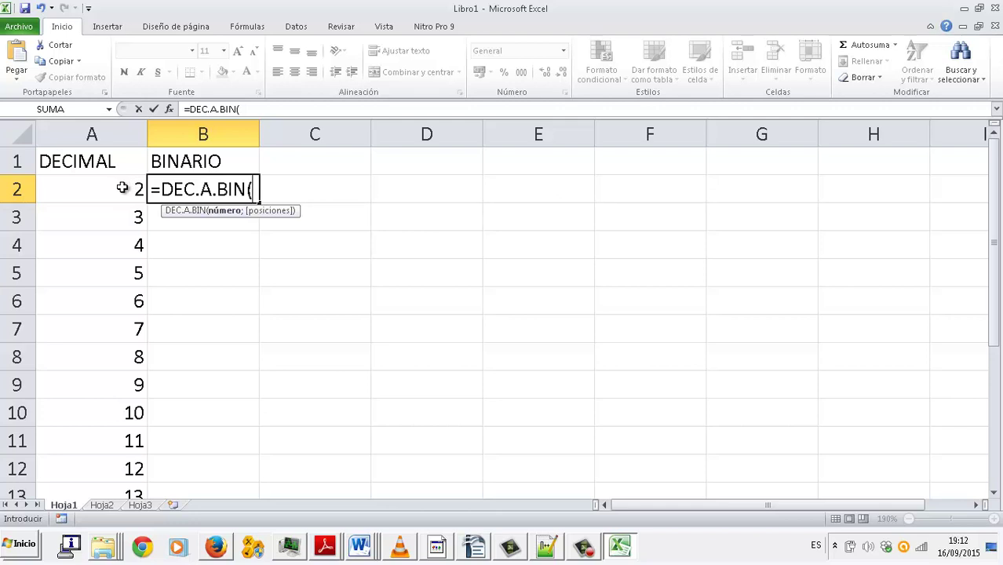
click(122, 188)
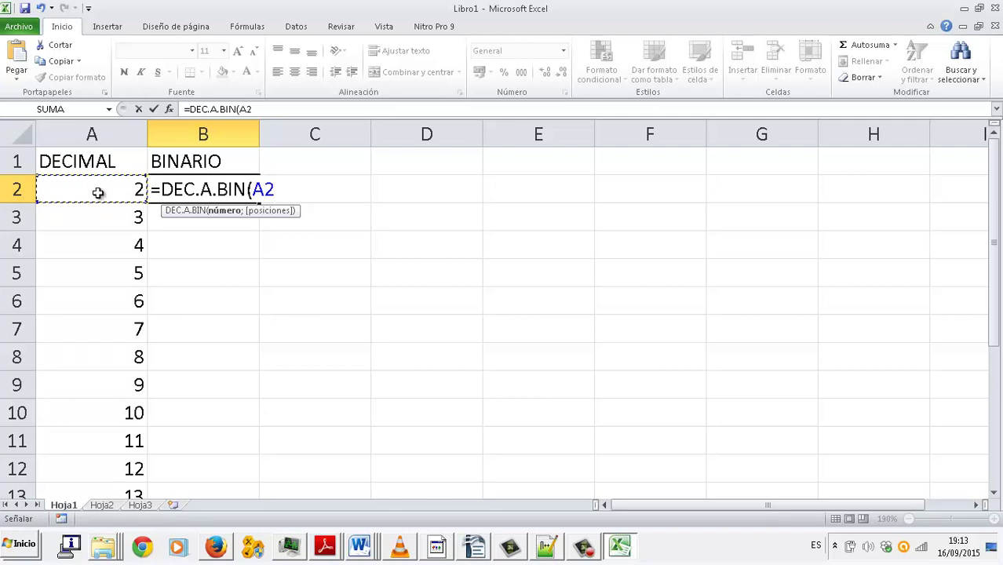
text())
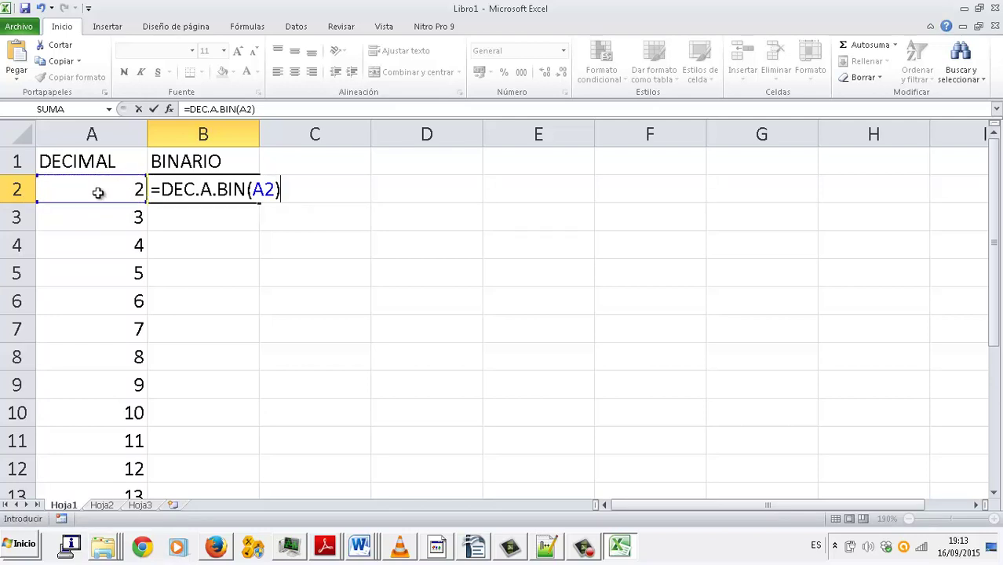
key(Return)
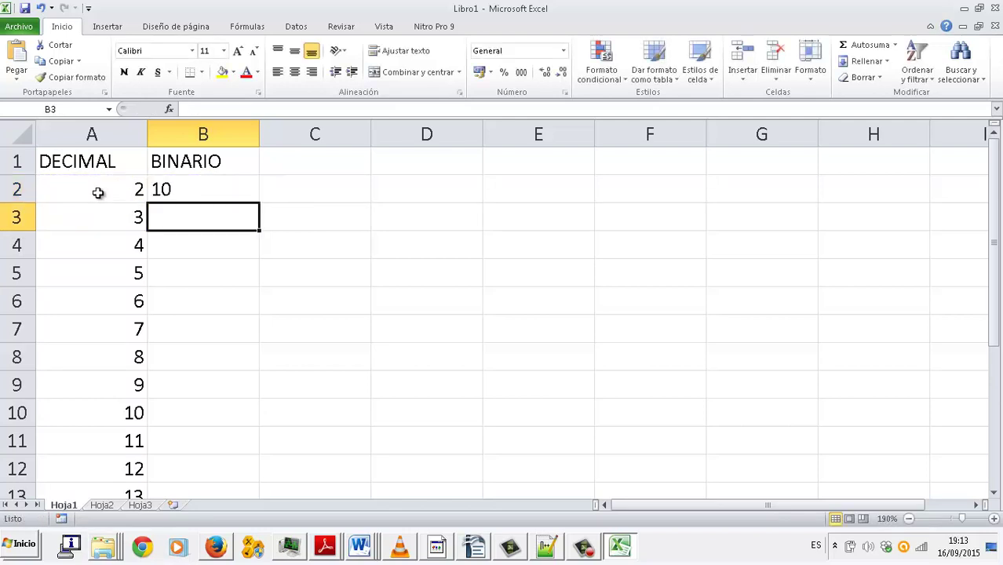
- Enter =DEC.A.BIN(A3) in B3, returning 11 for decimal 3
click(179, 189)
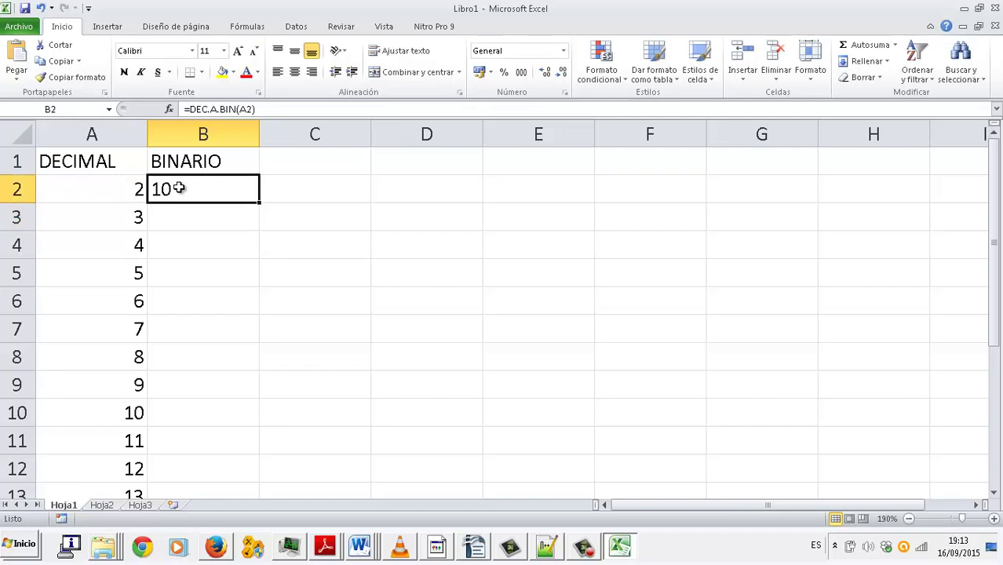
click(226, 217)
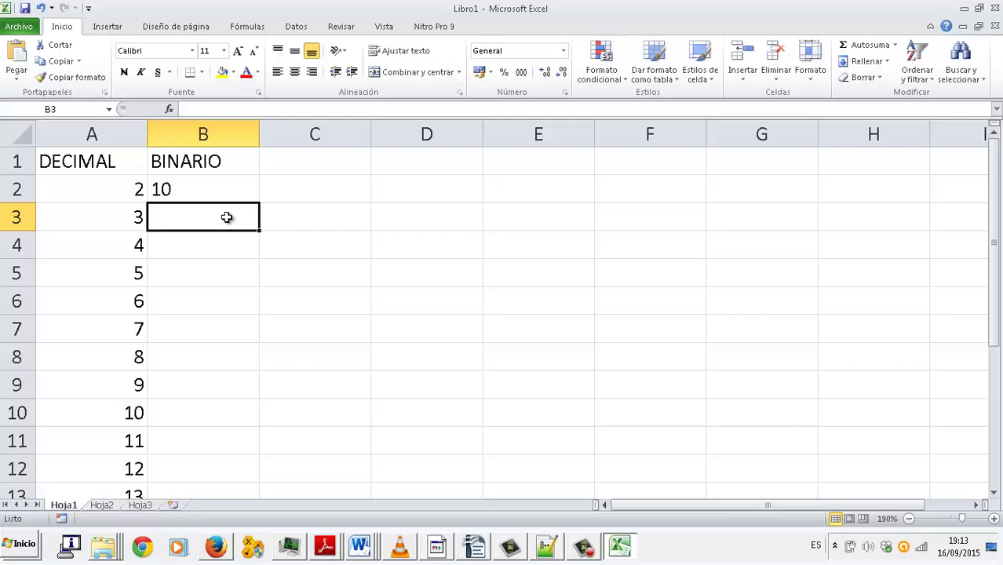
text(=)
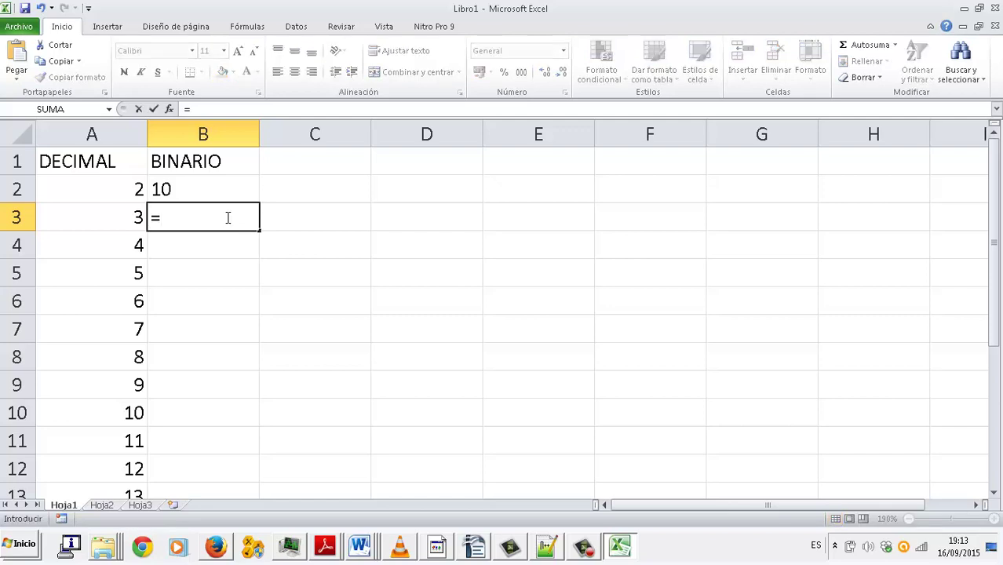
text(DEC)
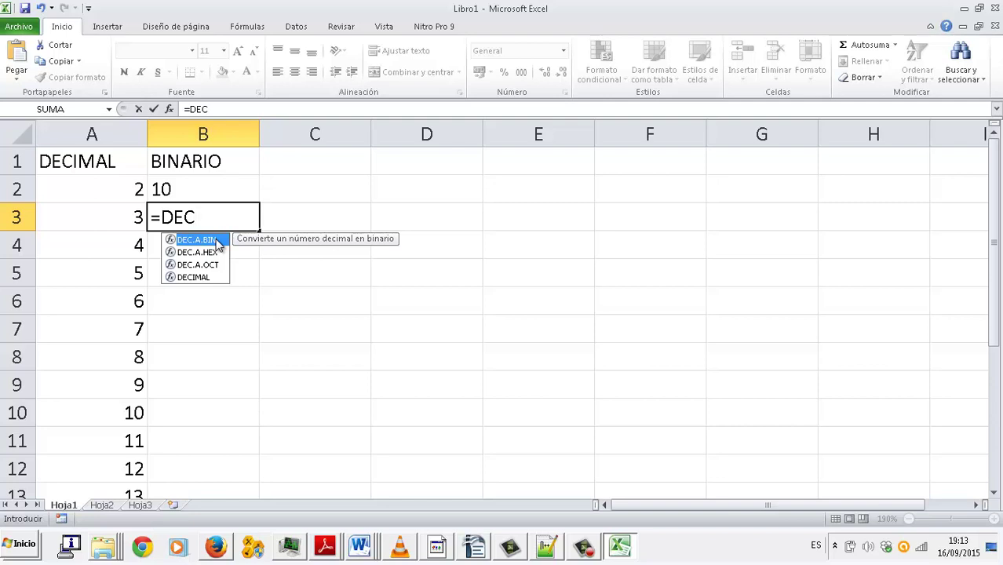
double_click(204, 239)
click(87, 217)
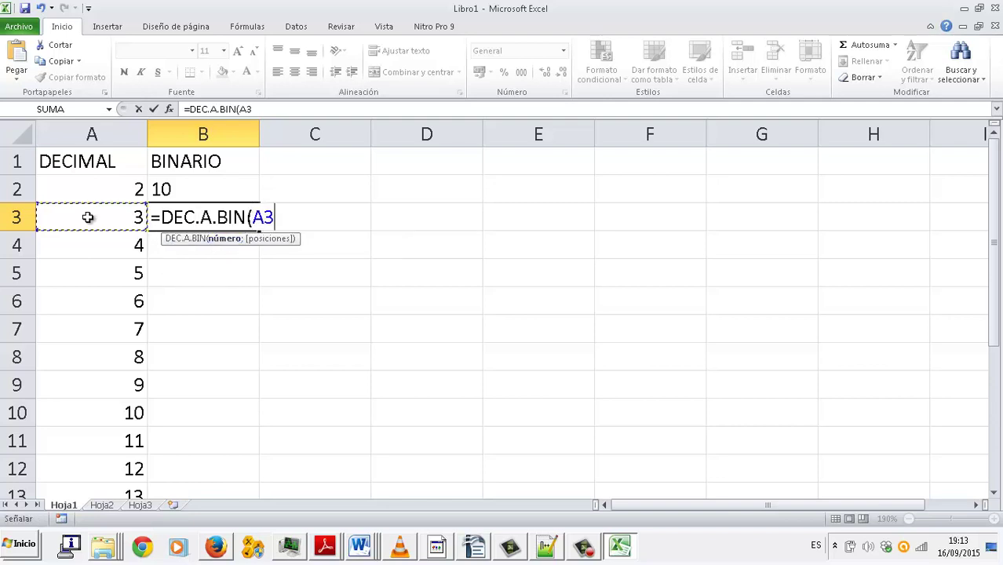
text())
key(Return)
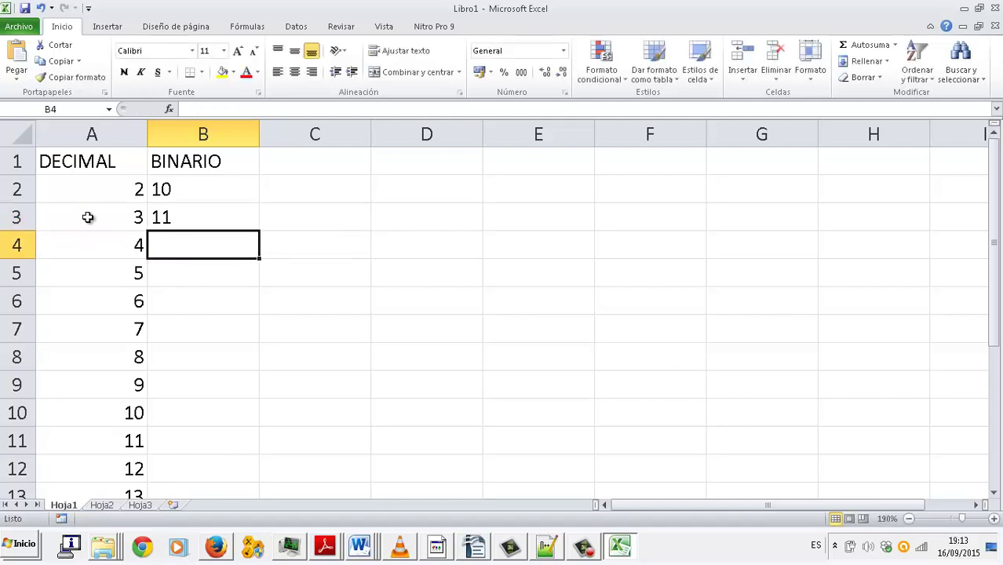
key(Up)
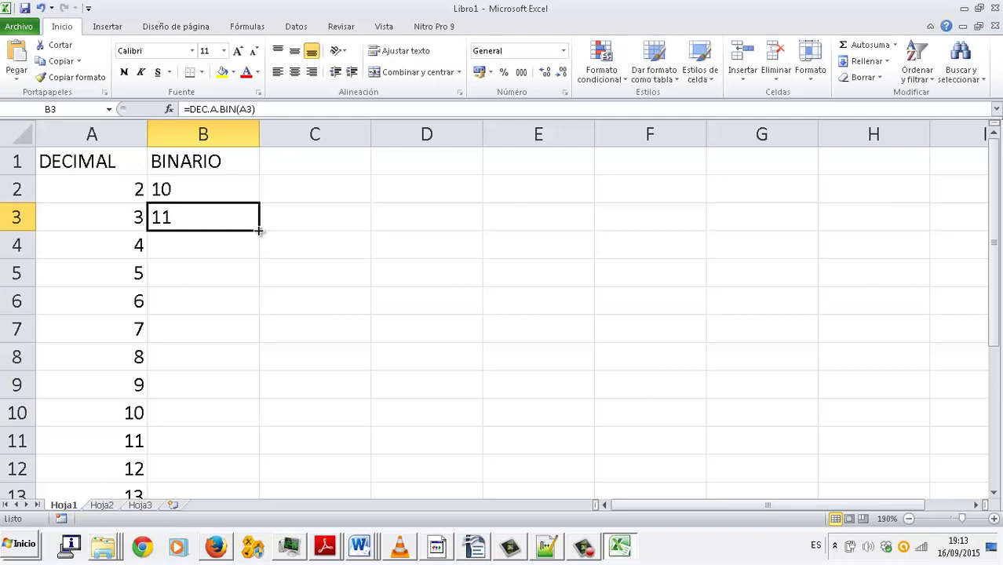
- Fill the binary formula down to B16, giving values 100 through 10000
mouse_move(259, 231)
mouse_down()
mouse_move(215, 505)
mouse_move(210, 472)
mouse_up()
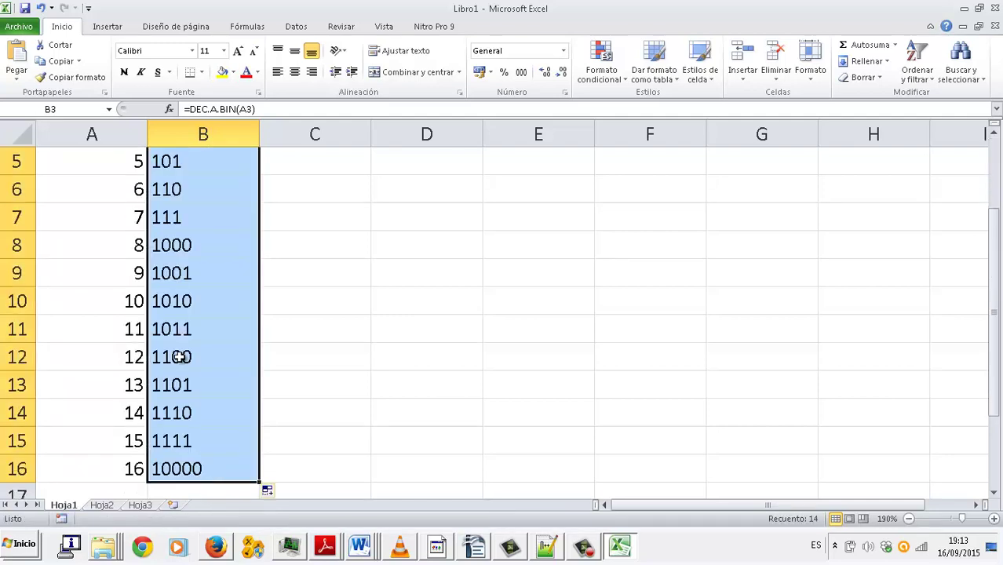
scroll(192, 311, up, 2)
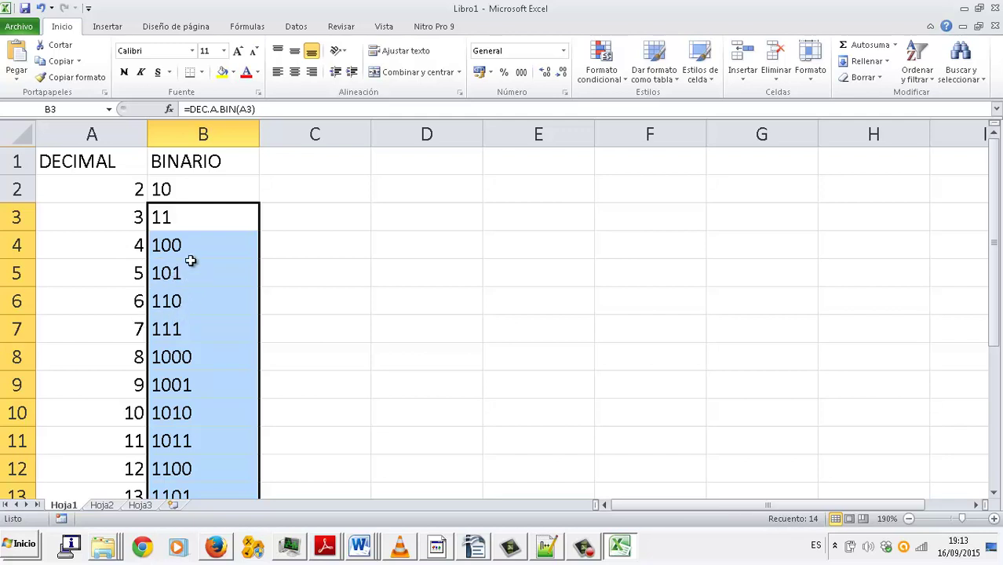
scroll(191, 261, down, 1)
scroll(191, 262, down, 1)
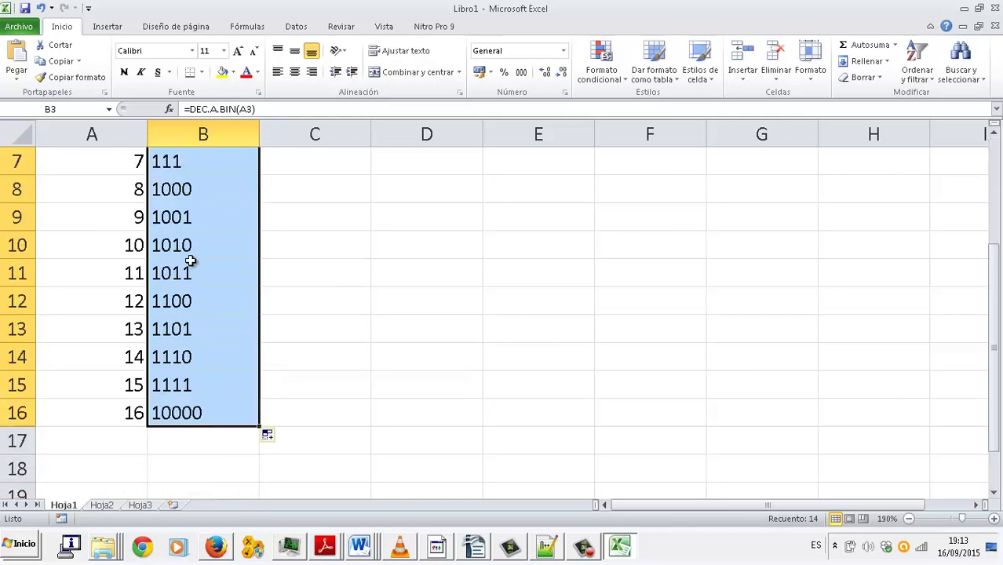
scroll(191, 261, up, 2)
- Right-align the binary values in B2:B16
mouse_move(206, 190)
mouse_down()
mouse_move(202, 512)
mouse_move(202, 441)
mouse_up()
click(311, 76)
scroll(202, 204, up, 2)
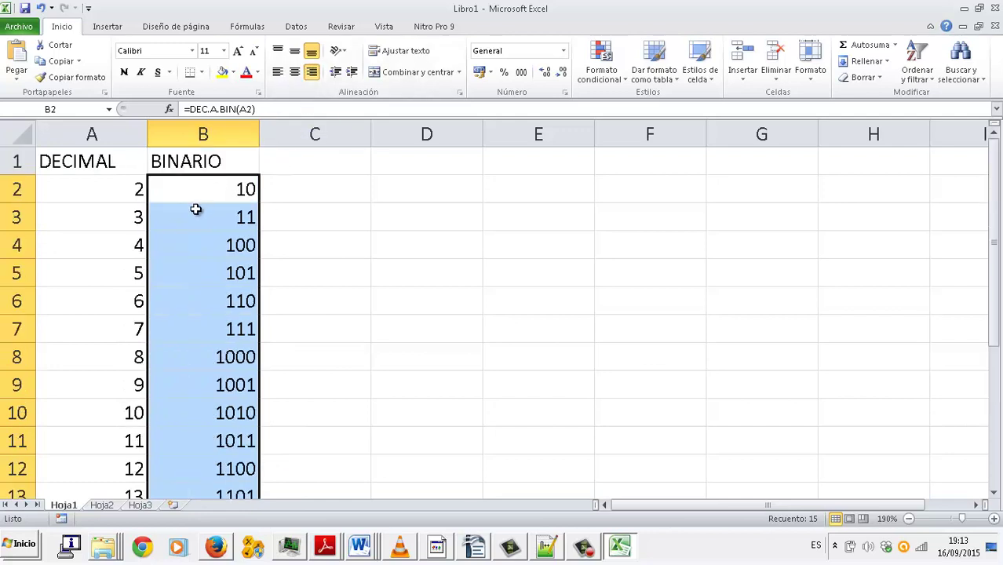
click(251, 194)
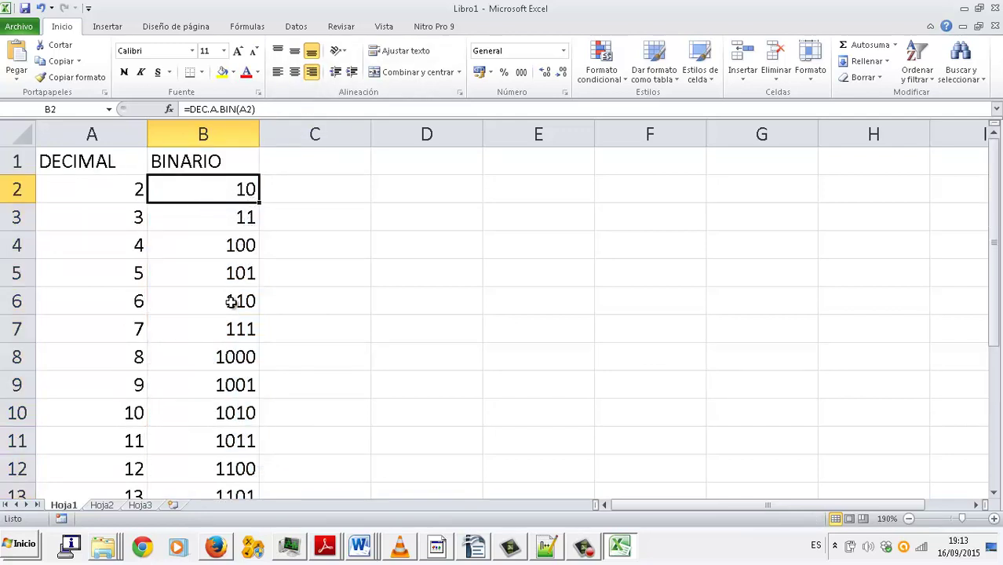
scroll(220, 310, down, 2)
scroll(221, 309, down, 1)
scroll(220, 309, up, 2)
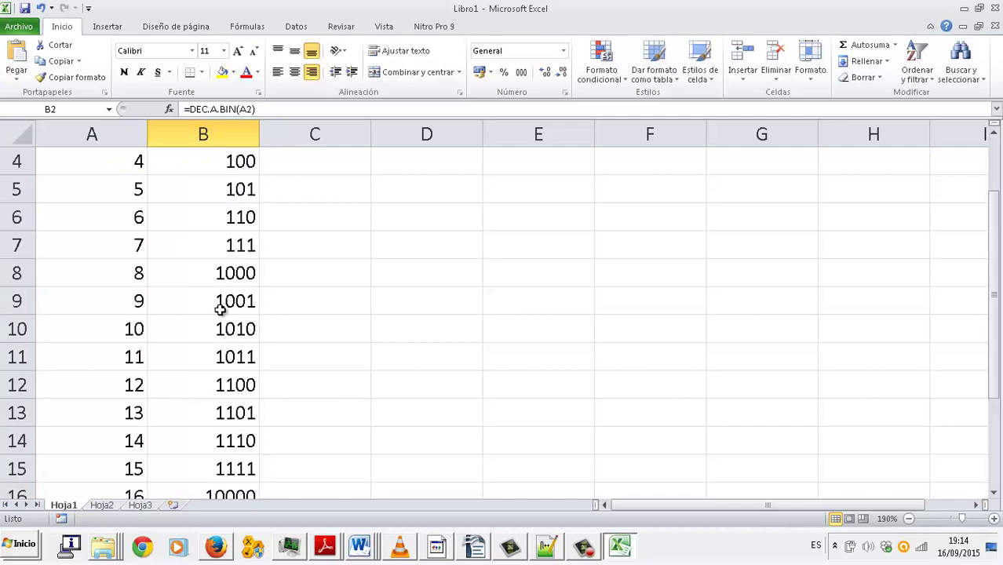
scroll(220, 309, up, 1)
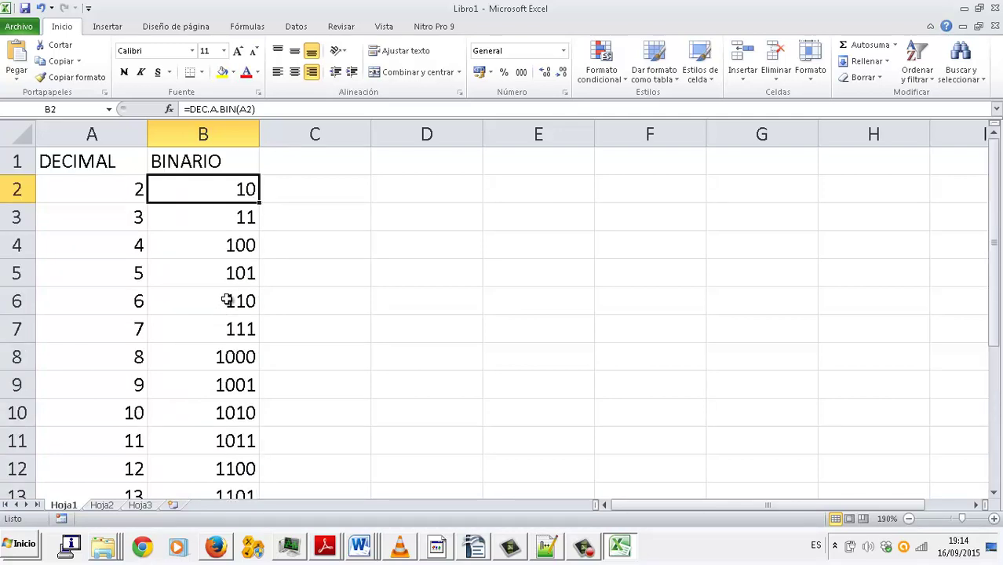
- Add a second DECIMAL heading in cell C1
click(295, 158)
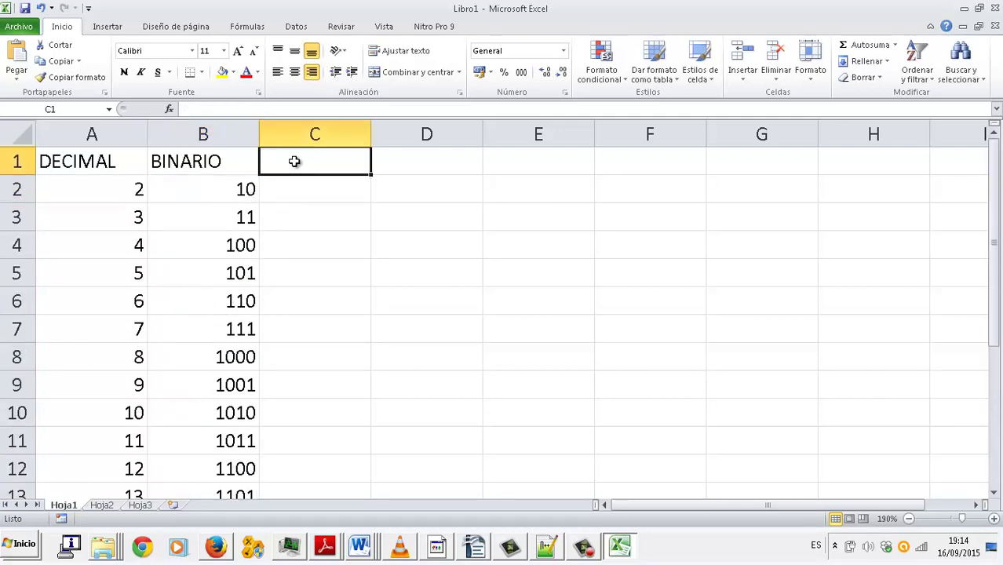
text(DEC)
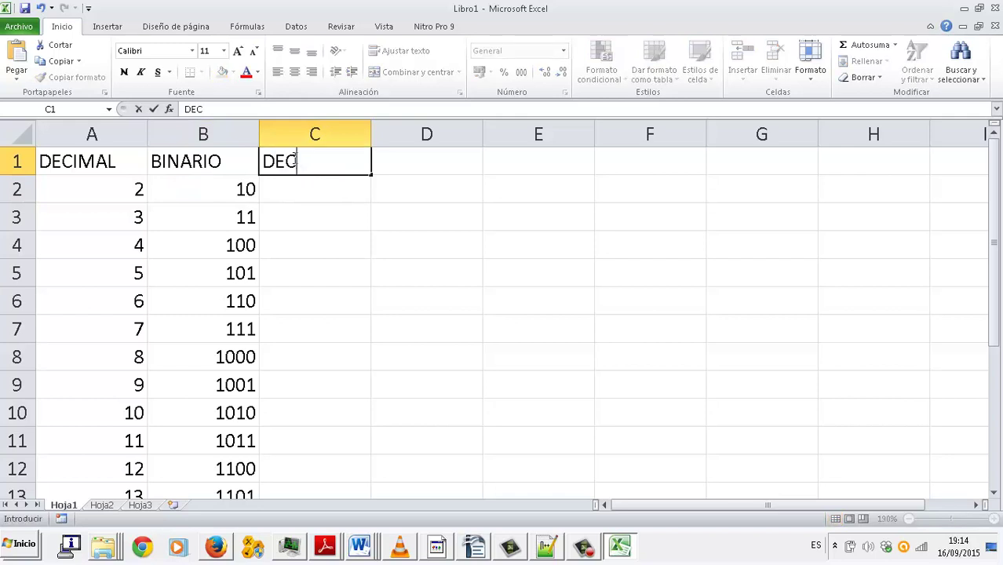
text(IMAL)
key(Return)
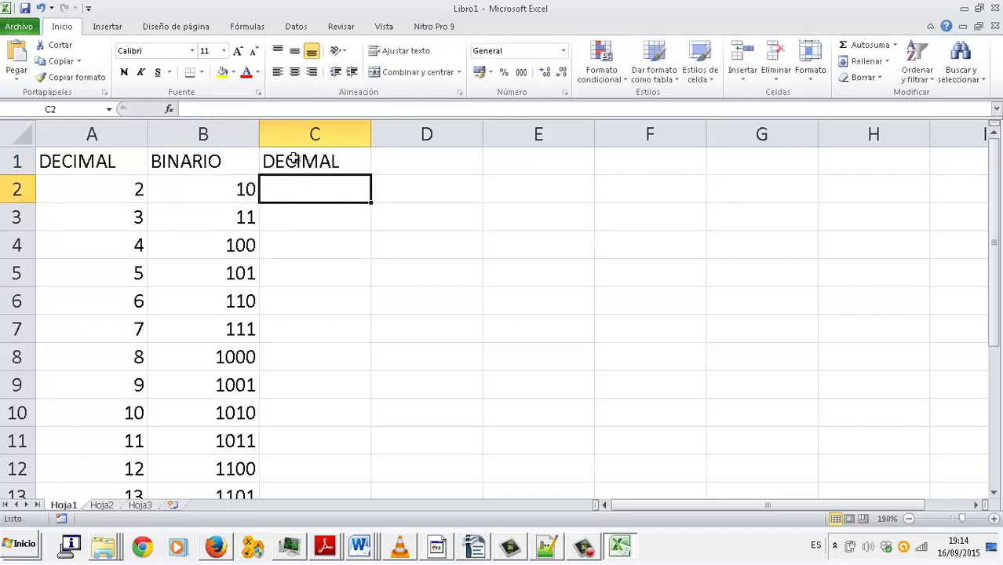
- Enter =BIN.A.DEC(B2) in C2, converting binary 10 back to 2
text(=)
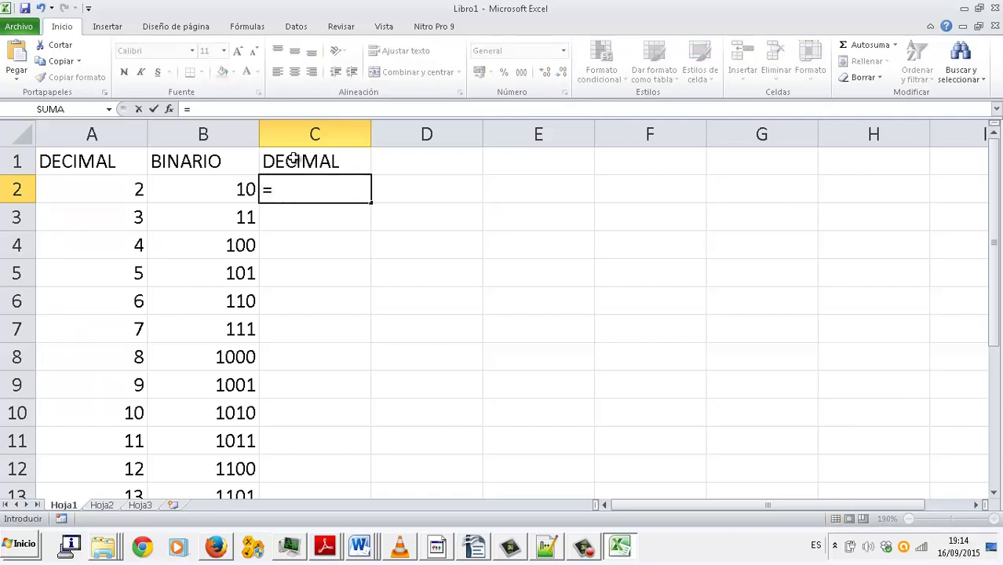
text(B)
text(IN)
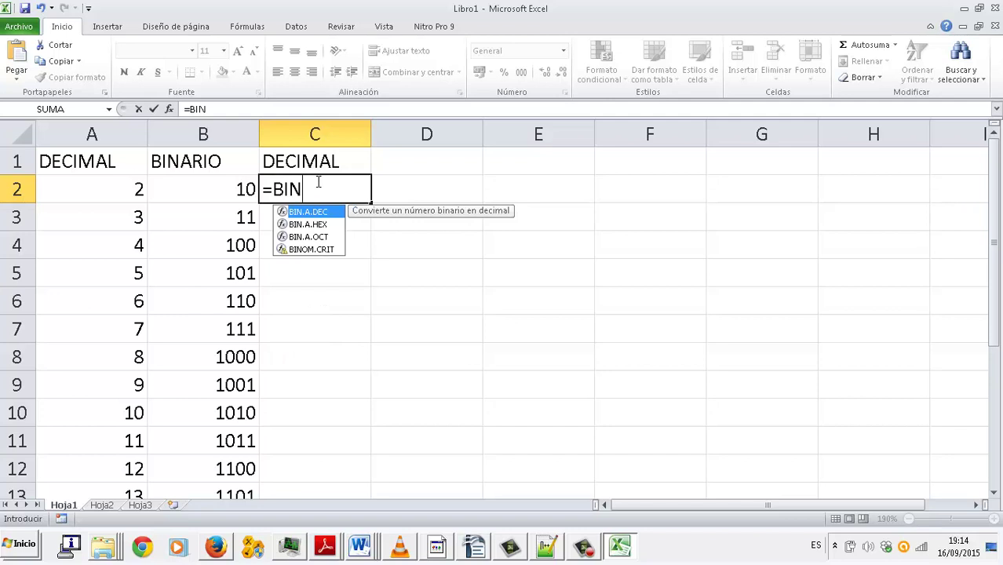
double_click(319, 213)
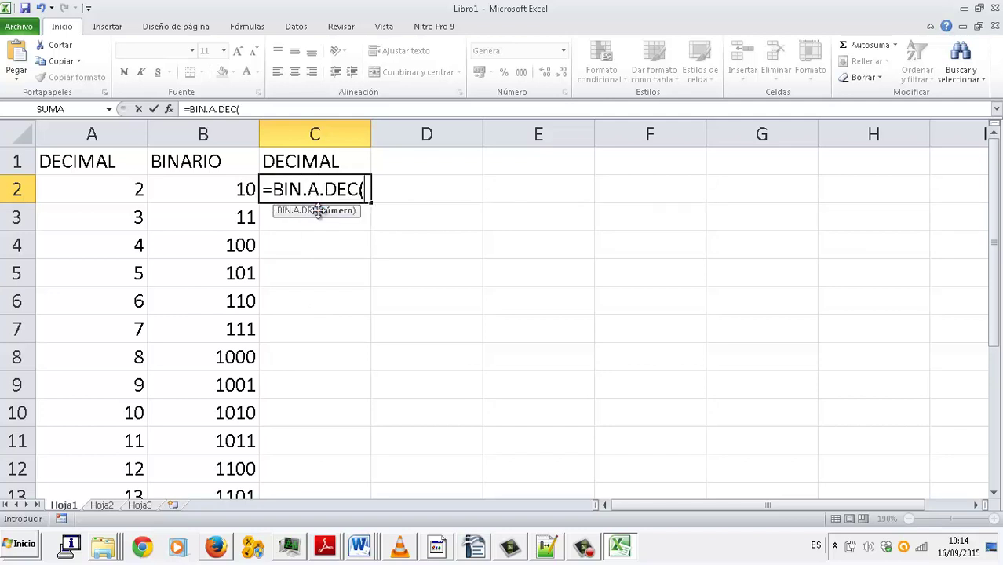
click(244, 189)
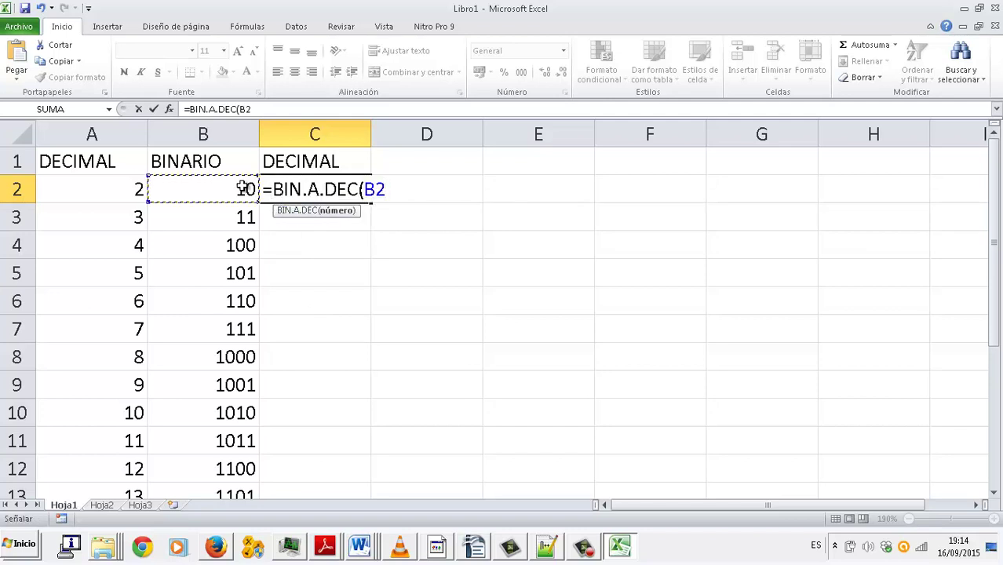
text())
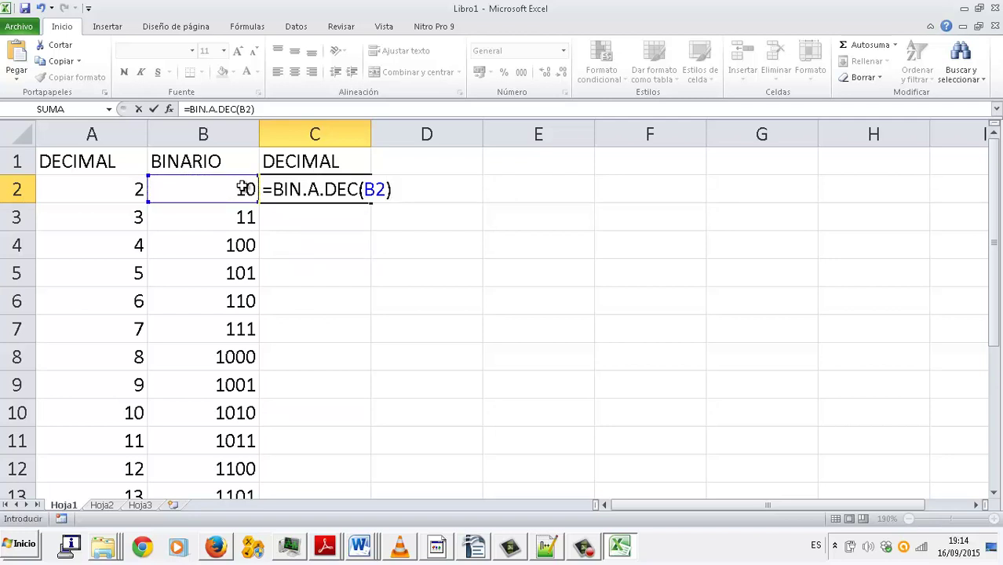
key(Return)
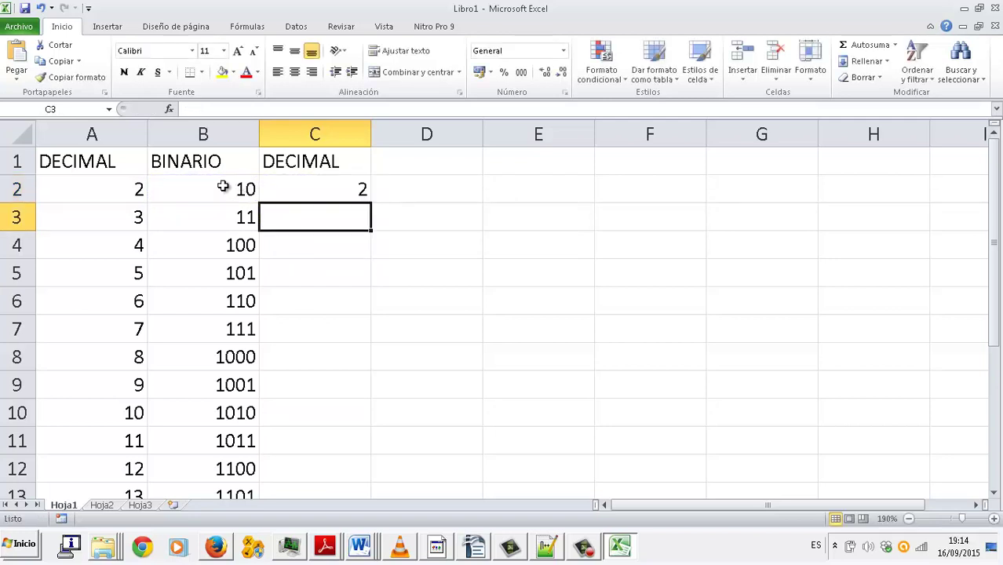
click(117, 192)
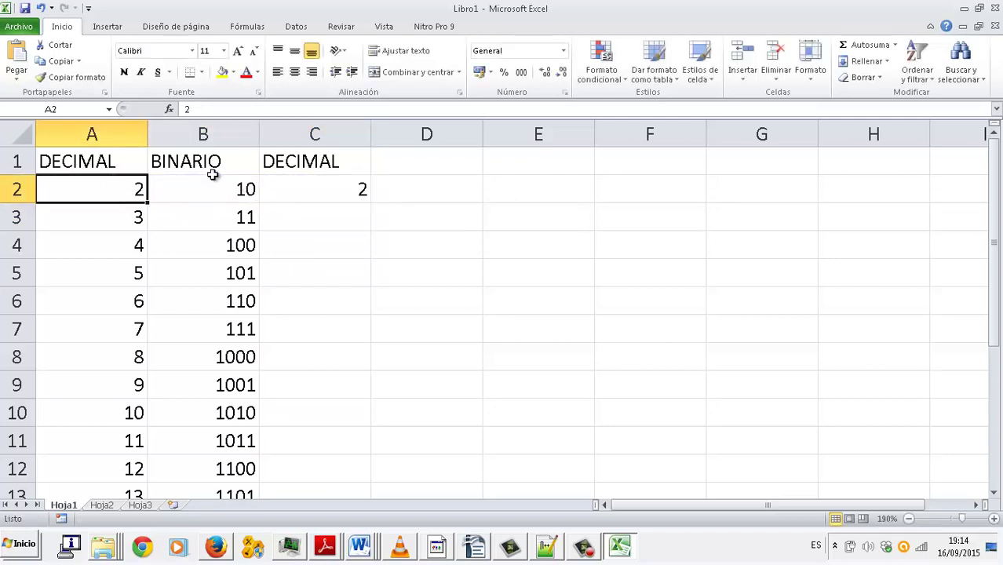
click(340, 187)
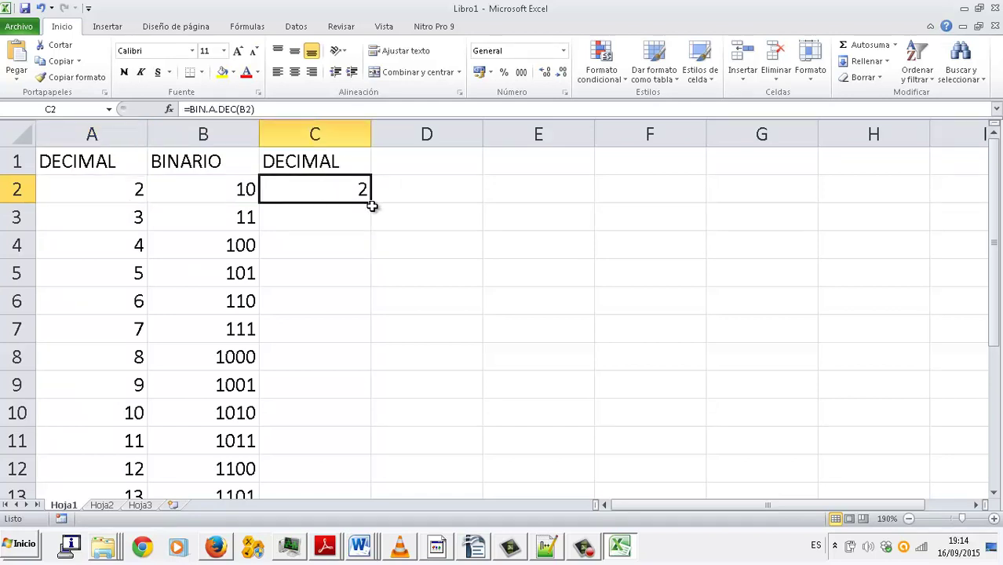
- Copy the C2 BIN.A.DEC formula down to C16, reproducing decimals 3 through 16
mouse_move(374, 222)
mouse_down()
mouse_move(327, 462)
mouse_move(325, 447)
mouse_up()
scroll(282, 333, up, 2)
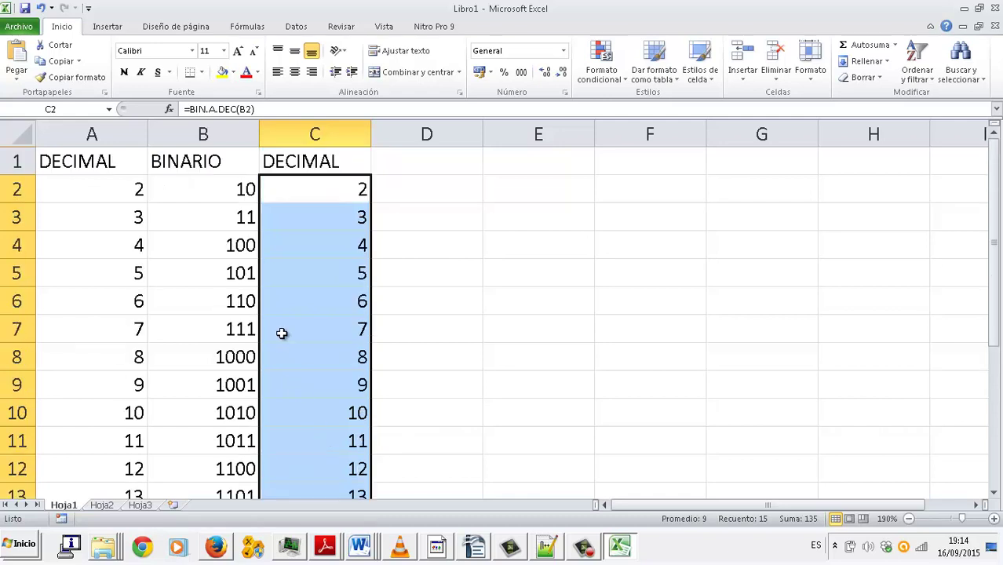
click(290, 274)
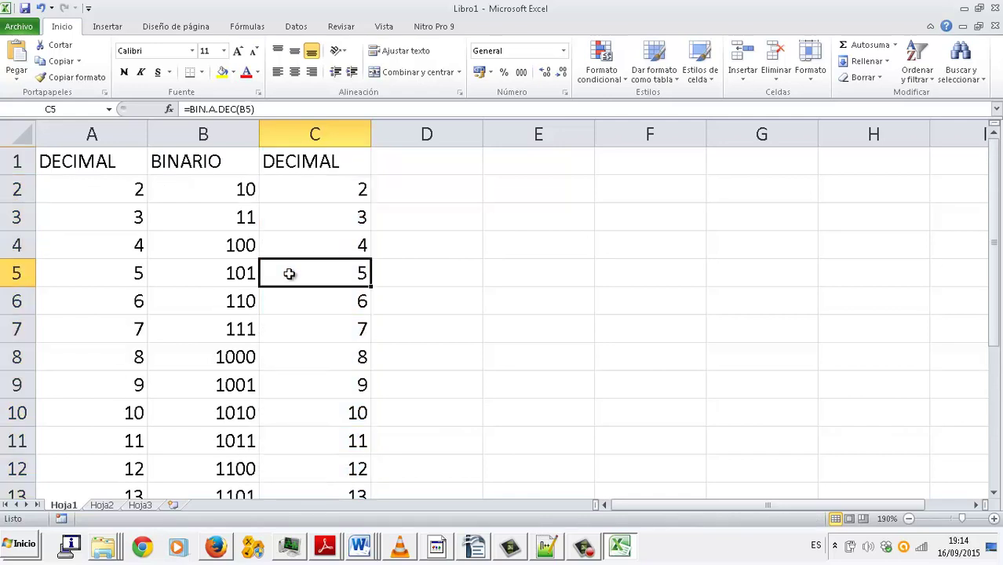
- Save the workbook under the file name ejemploshojacalculo
click(26, 9)
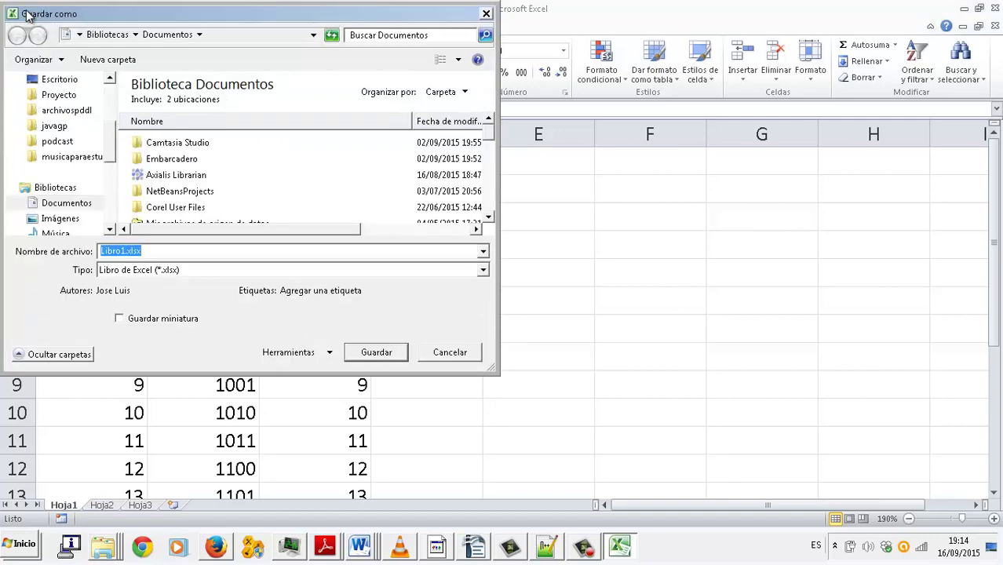
text(ejempl)
text(oshojacalculo)
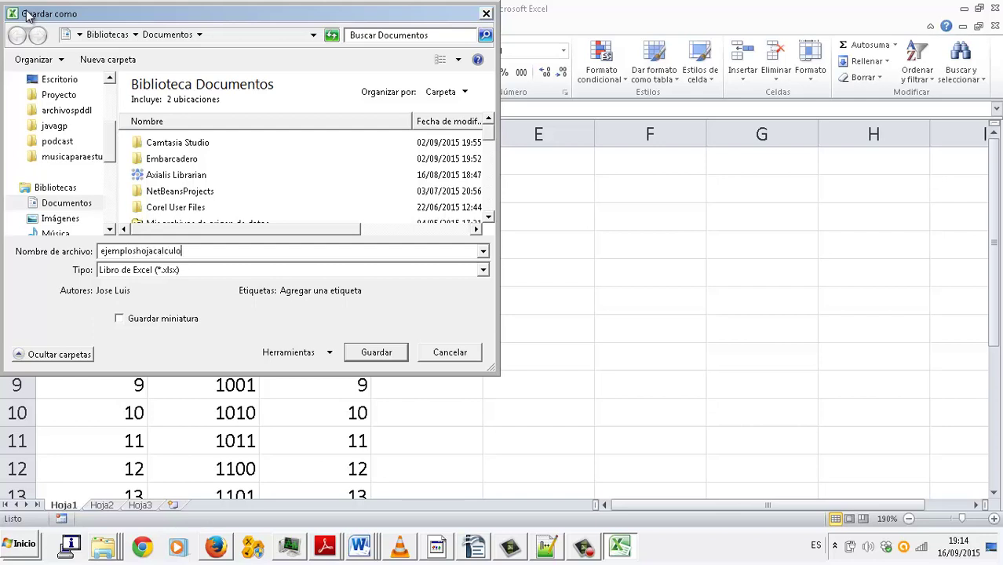
key(Return)
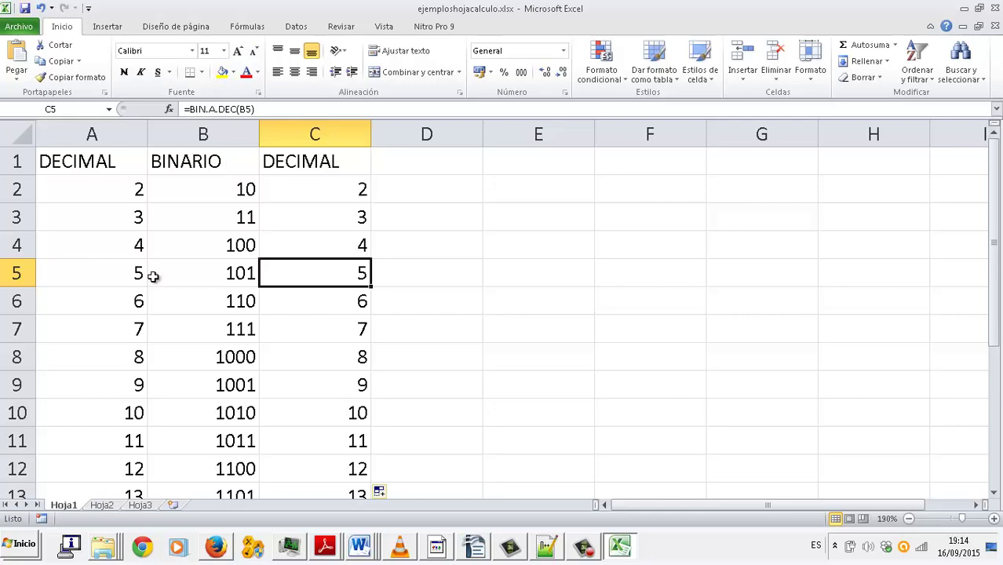
- On Hoja2, zoom in and enter the headers BASE in A1 and EXPONENTE in B1
click(101, 506)
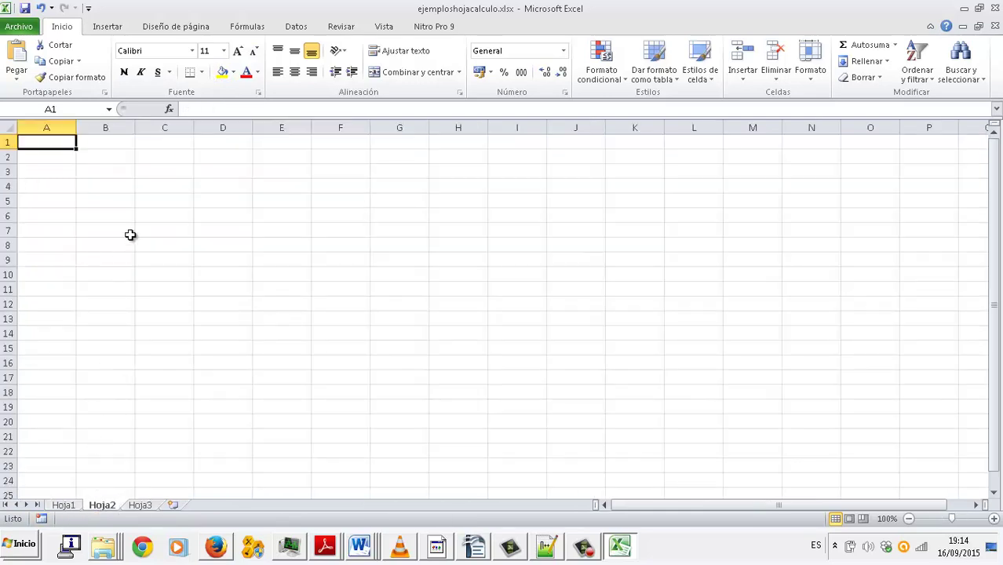
click(993, 518)
click(994, 519)
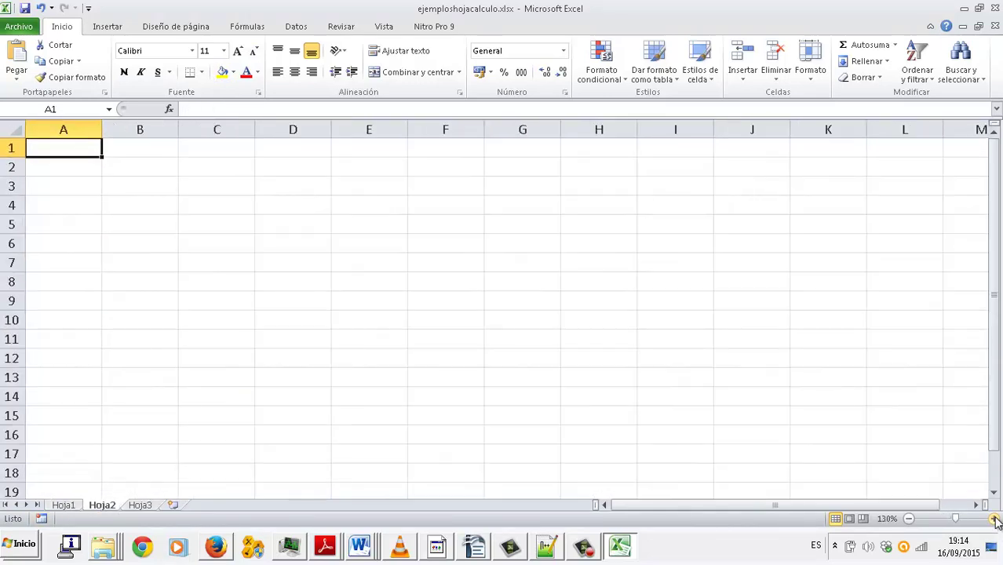
click(994, 518)
click(994, 518)
click(994, 518)
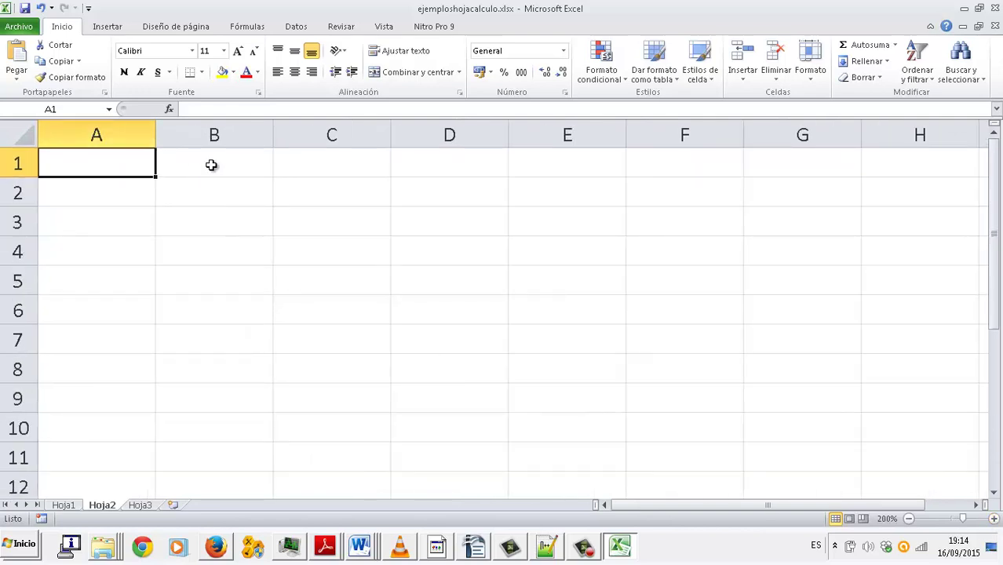
text(BA)
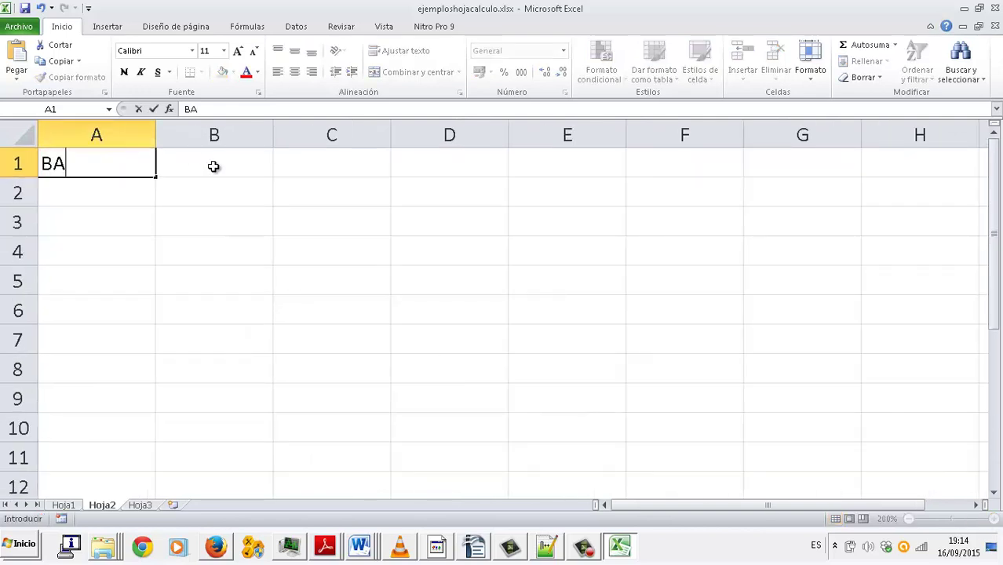
text(SE)
click(213, 166)
text(EXPONENTE)
key(Tab)
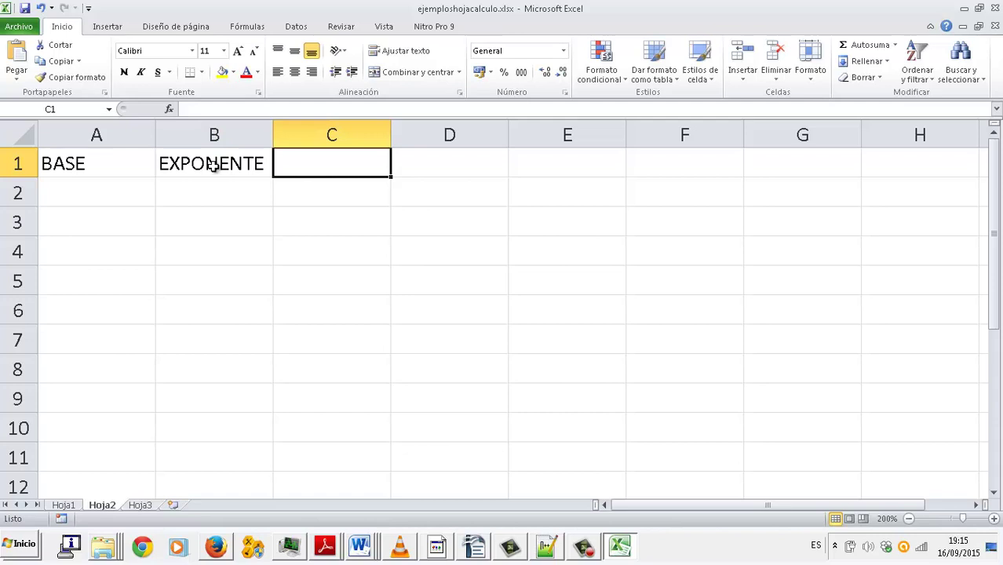
- Fill rows 2–6 with base/exponent pairs 2/3, 3/2, 2/4, 3/3, 4/2
key(Down)
key(Home)
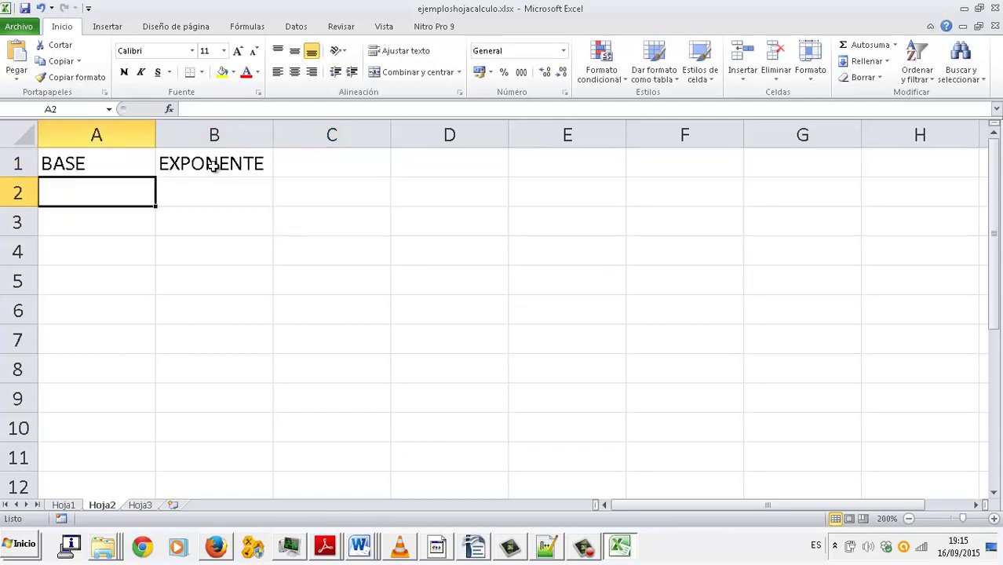
text(2)
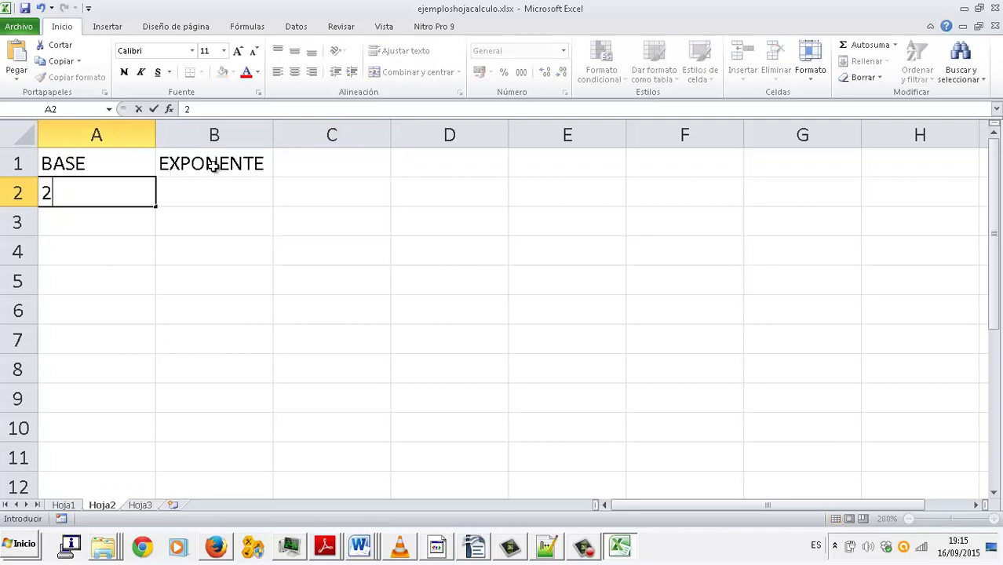
key(Tab)
text(3)
key(Down)
key(Home)
text(3)
key(Tab)
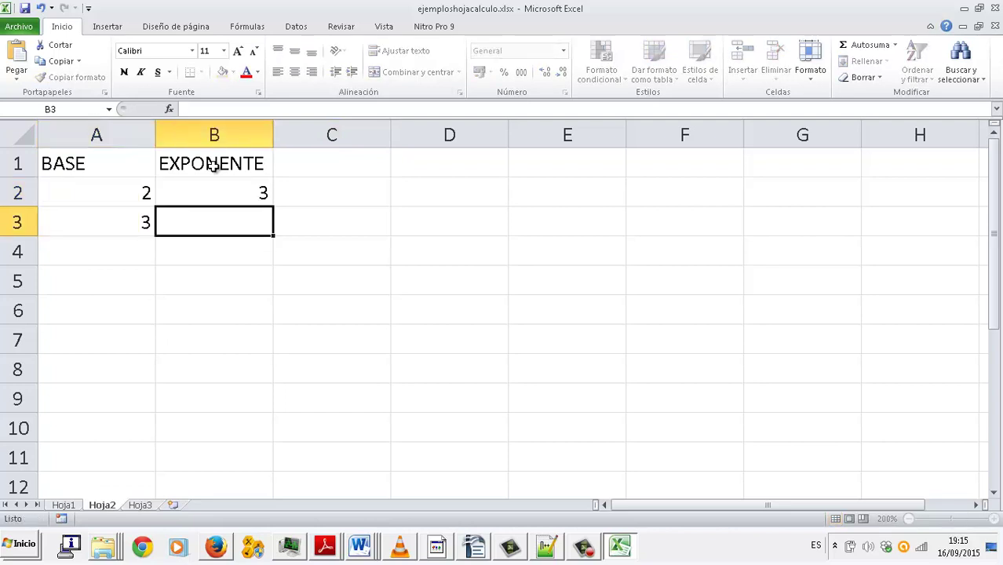
text(2)
key(Return)
text(2	4)
key(Return)
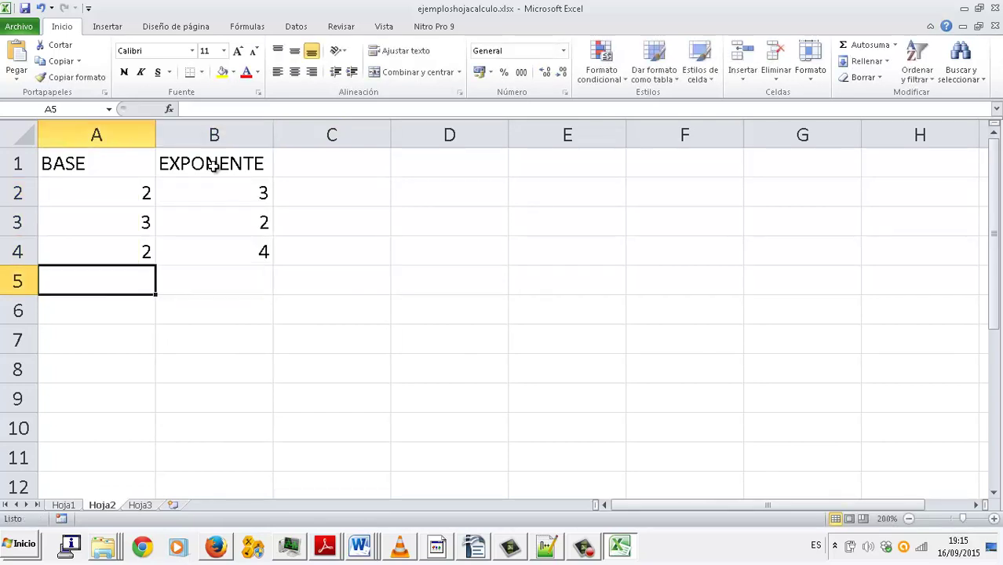
text(3)
key(Tab)
text(3)
key(Down)
key(Left)
text(4)
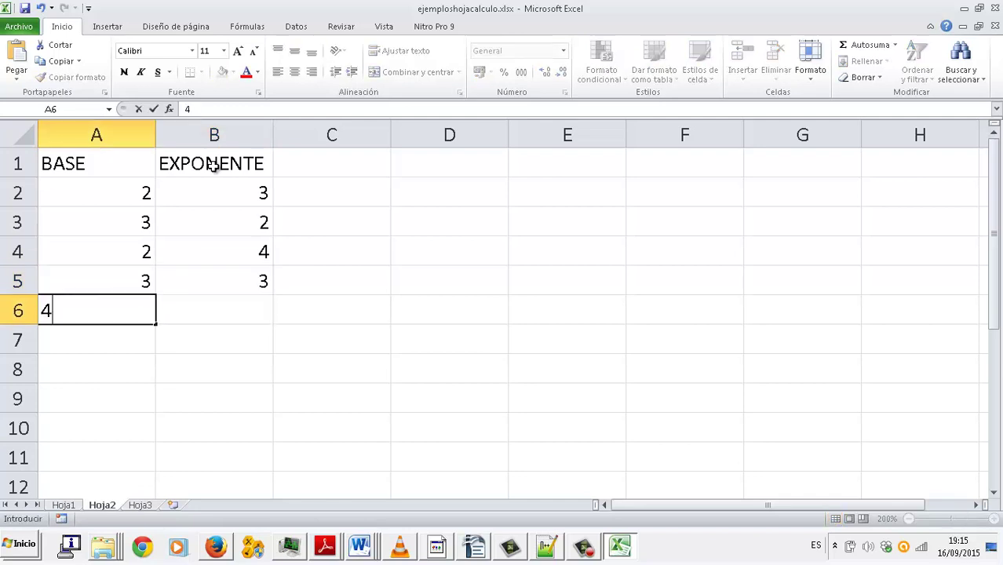
key(Tab)
text(2)
- Fill rows 7–11 with base/exponent pairs 5/2, 5/3, 6/2, 7/2, 7/3
text(5)
key(Tab)
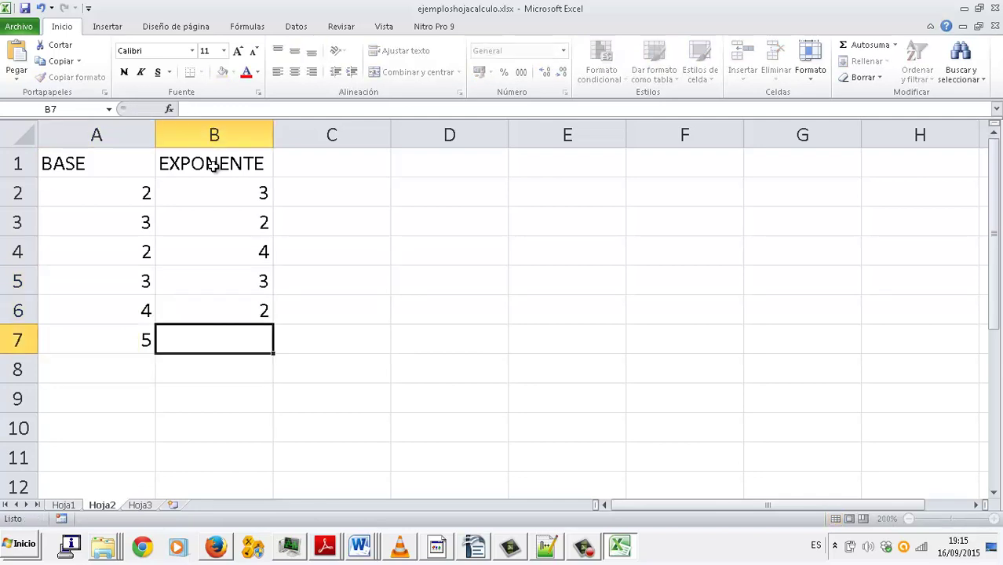
text(2)
key(Return)
text(5)
key(Tab)
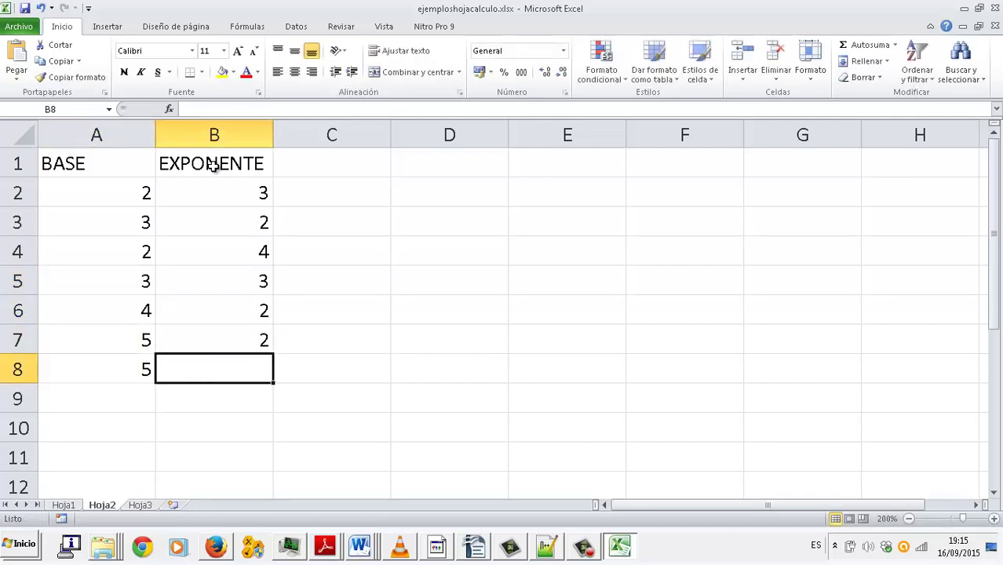
text(3)
key(Return)
text(6)
key(Tab)
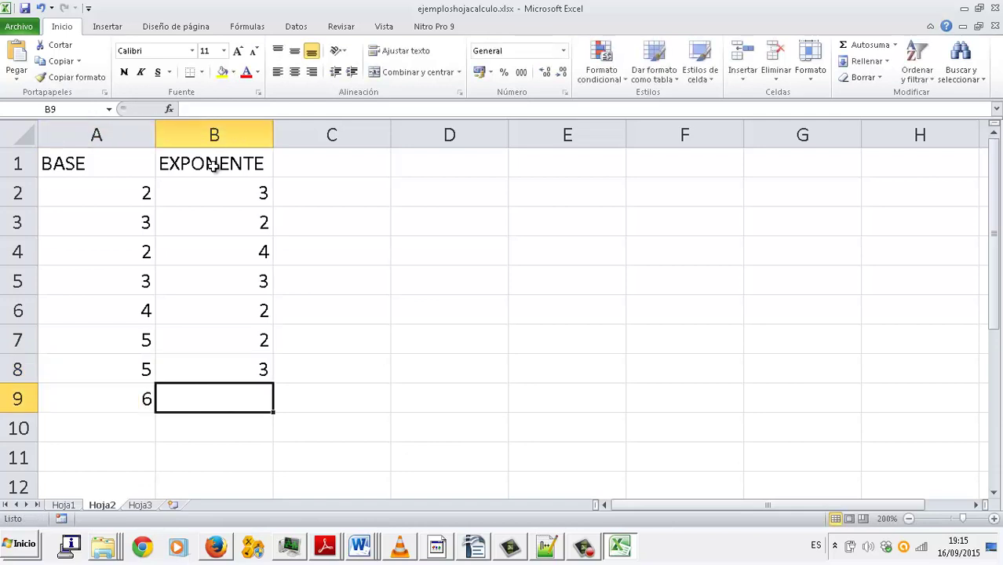
text(2)
key(Return)
text(7)
key(Tab)
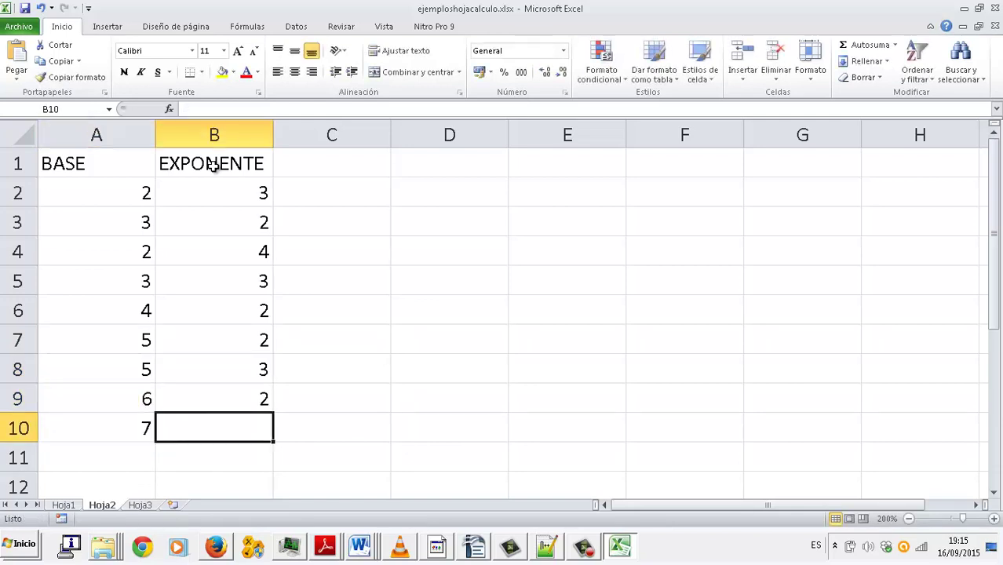
text(2)
key(Tab)
key(Return)
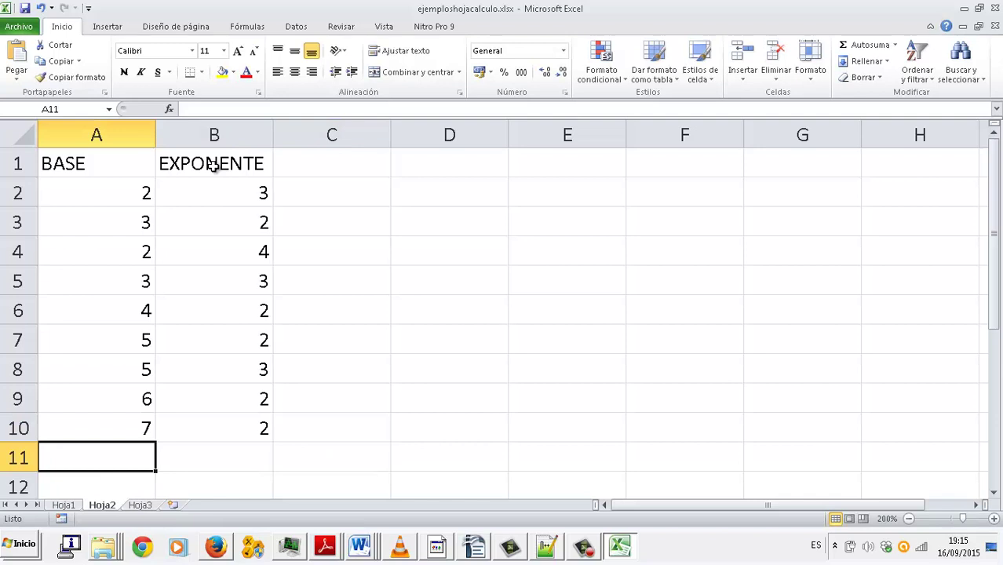
text(7)
key(Tab)
text(3)
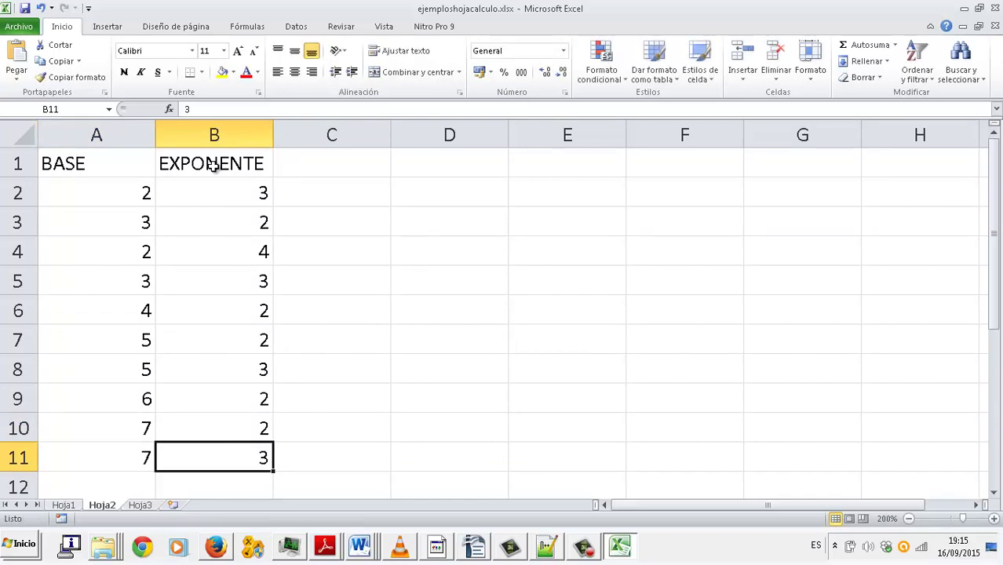
key(Up)
key(Up)
key(Up)
key(Up)
key(Up)
- Add the heading POTENCIA in cell C1
key(Right)
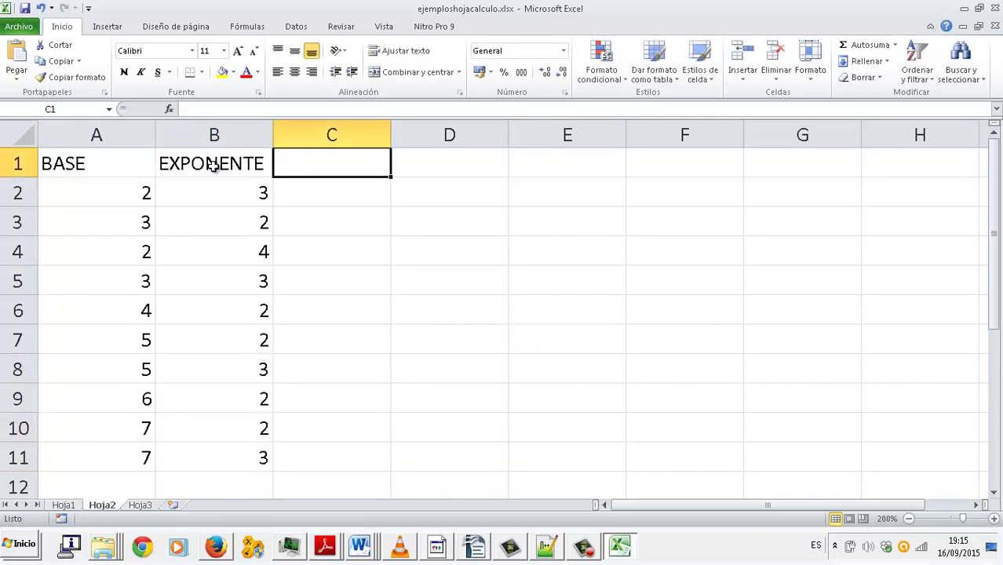
text(POTEN)
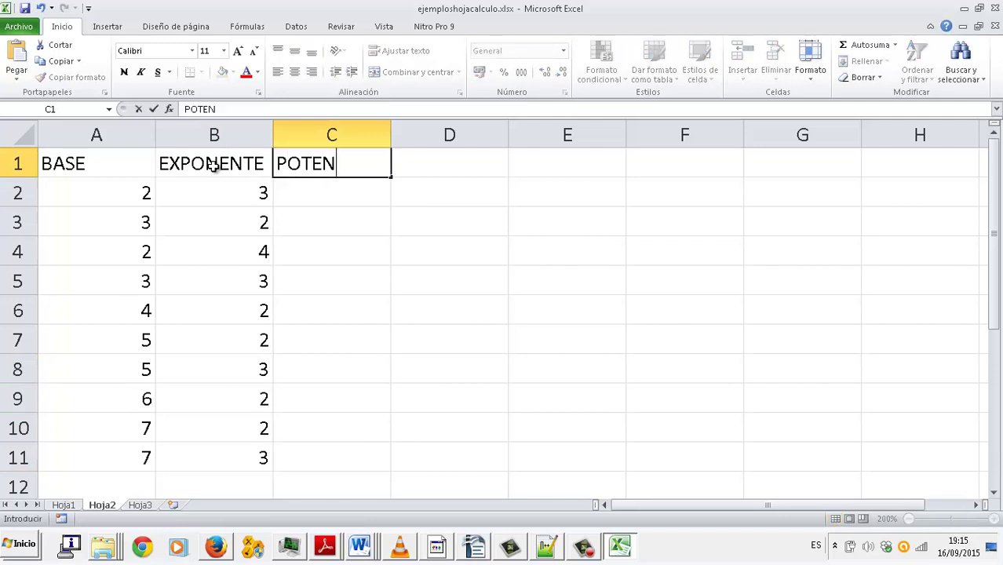
text(CIA)
key(Return)
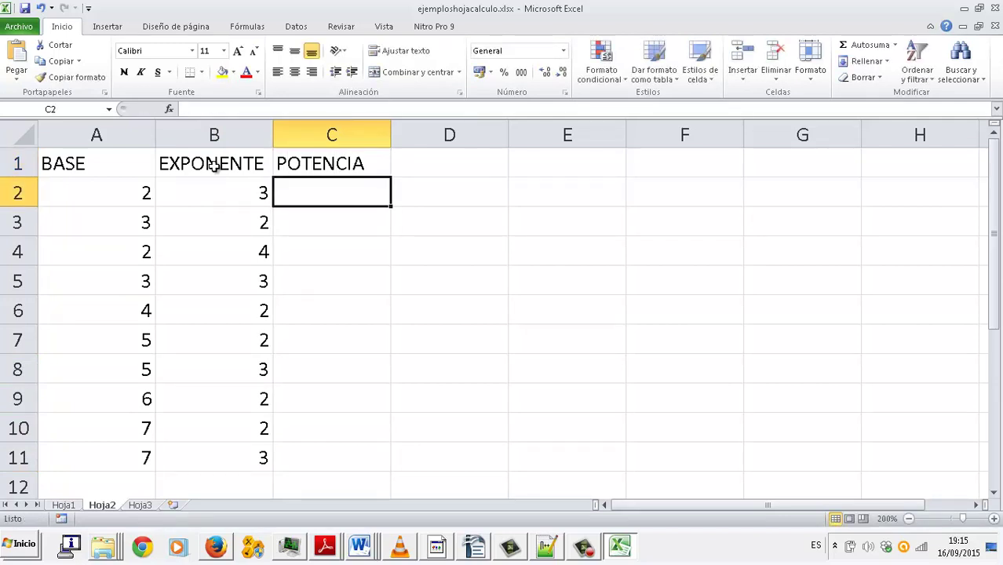
- Enter =POTENCIA(A2;B2) in C2, which returns 8
text(=)
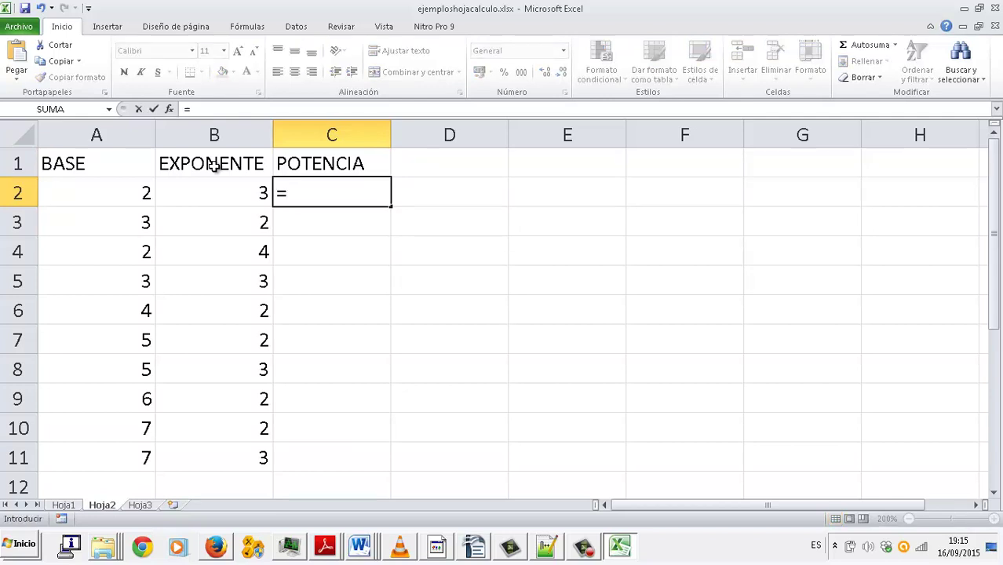
text(POTE)
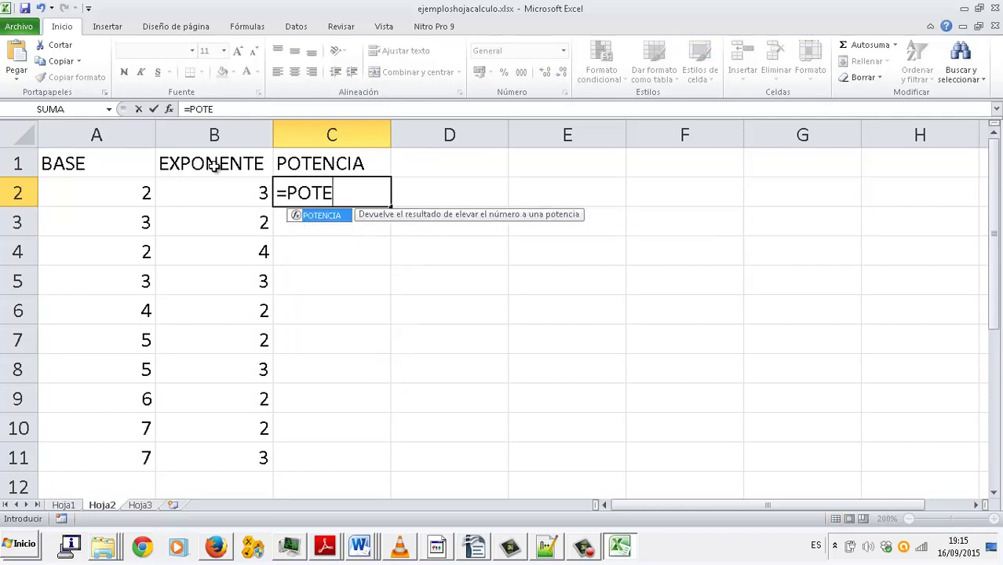
text(NCIA)
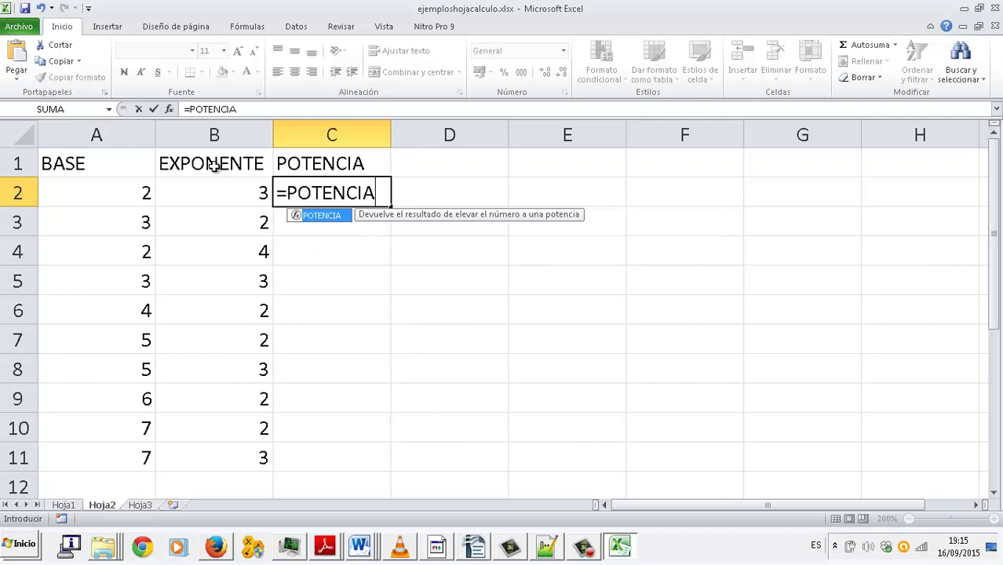
text(()
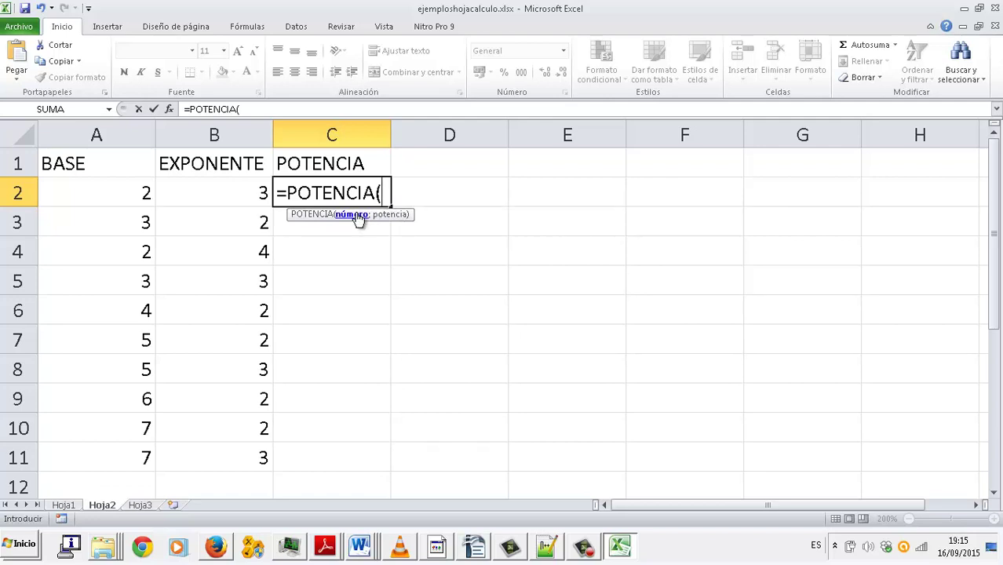
click(138, 191)
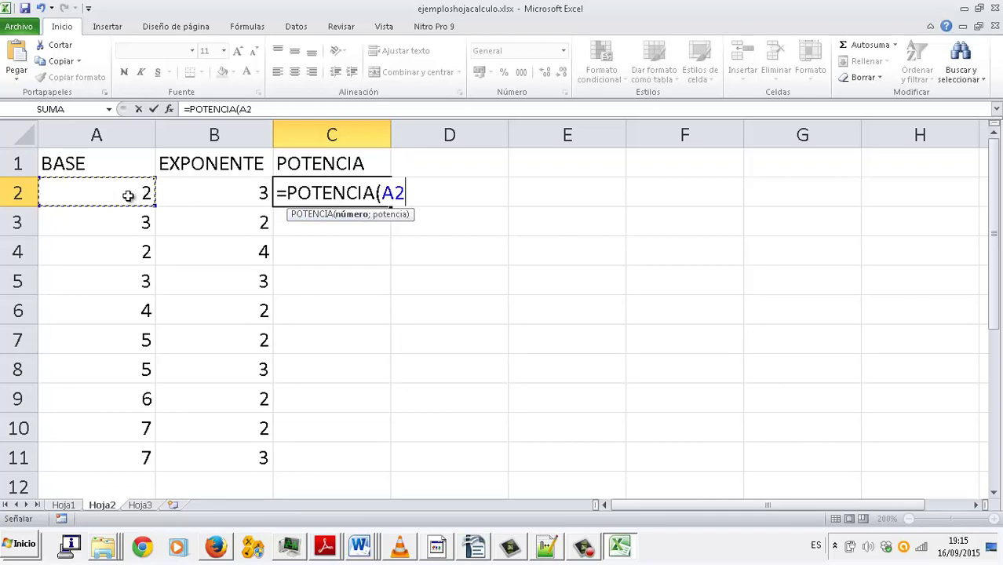
text(;)
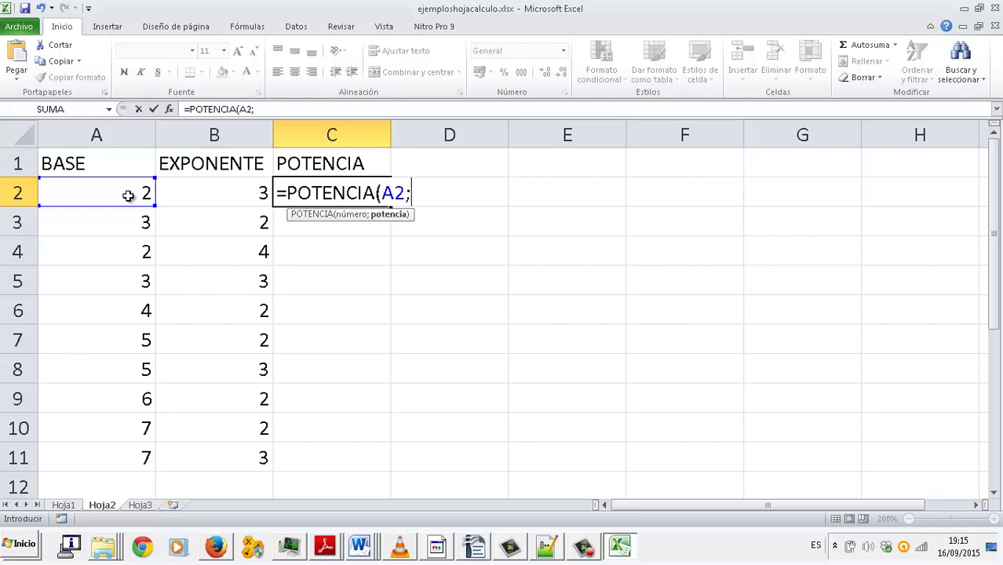
click(206, 194)
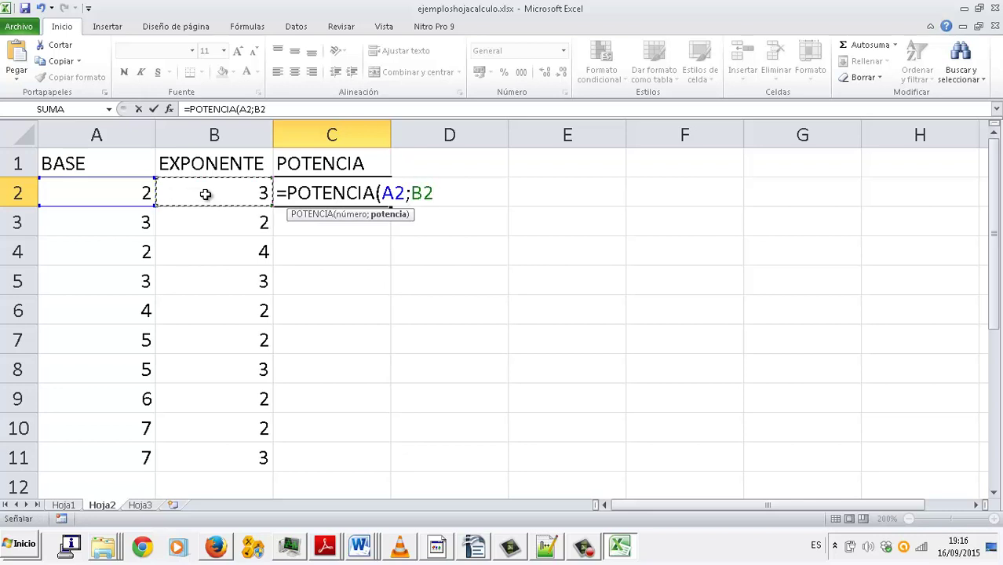
text())
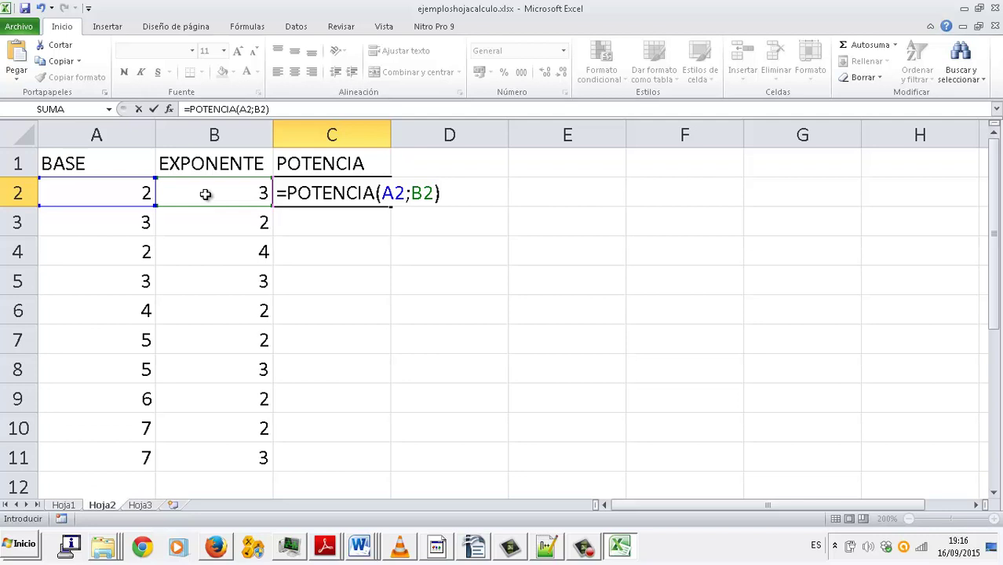
key(Return)
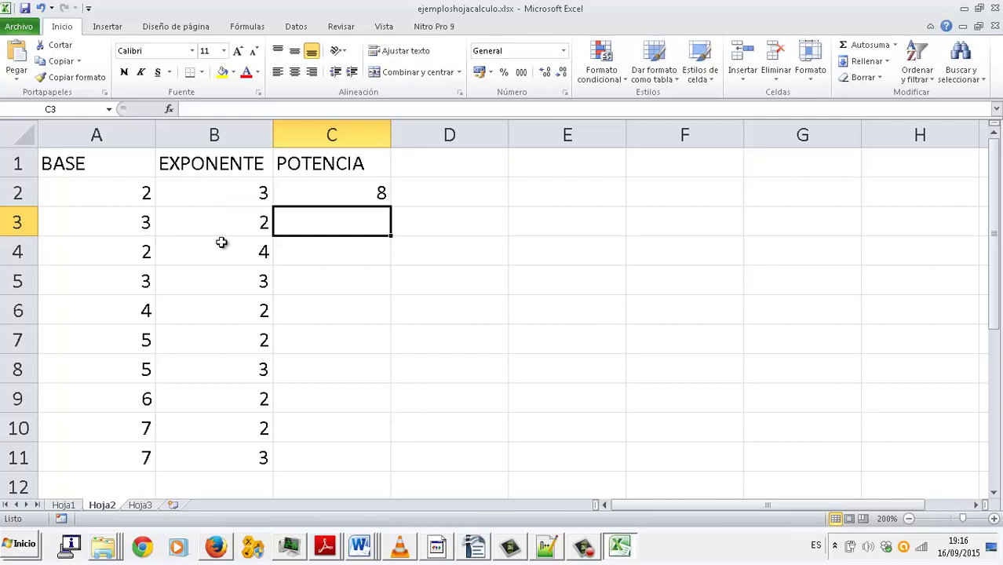
- Fill the POTENCIA formula from C2 down through row 11 and check the copy in C4
click(358, 189)
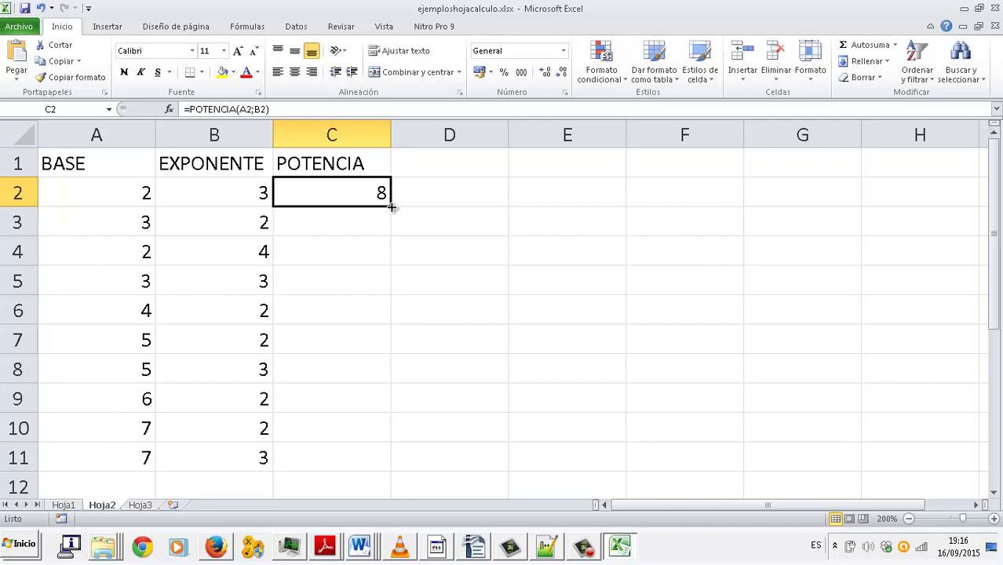
drag(391, 207, 354, 483)
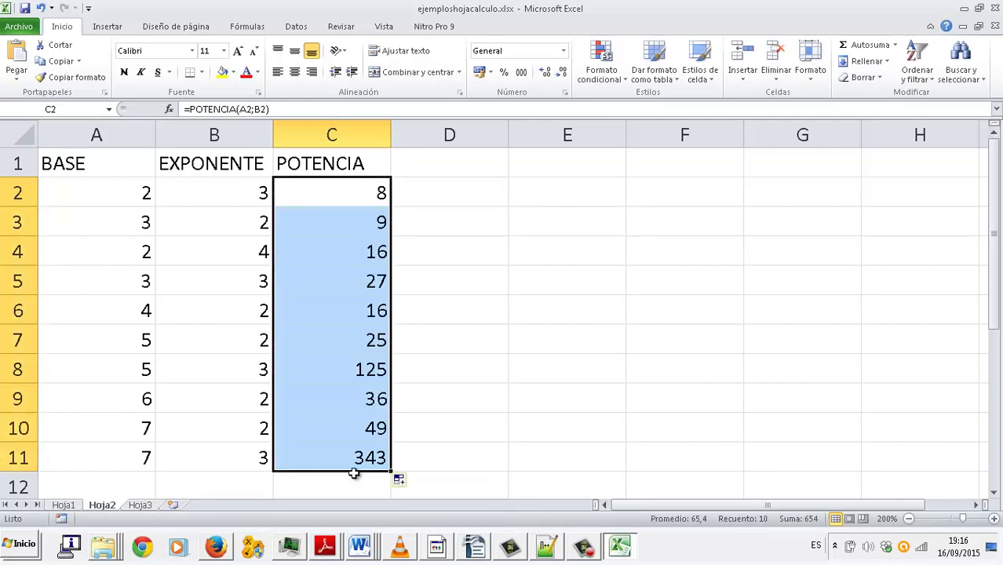
click(340, 255)
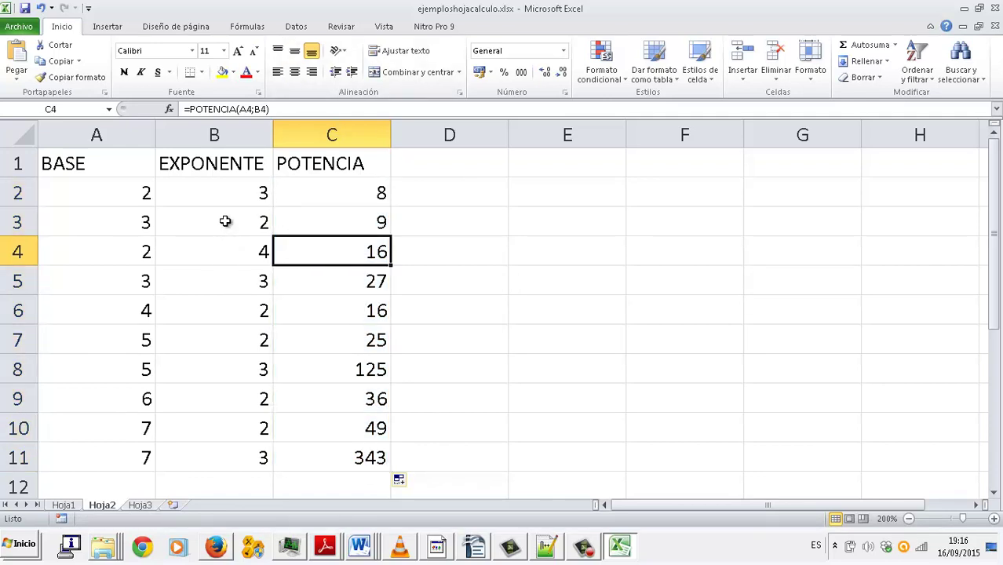
- Change the exponent in B2 to 5 so C2 shows 32, then go to Hoja3
click(234, 199)
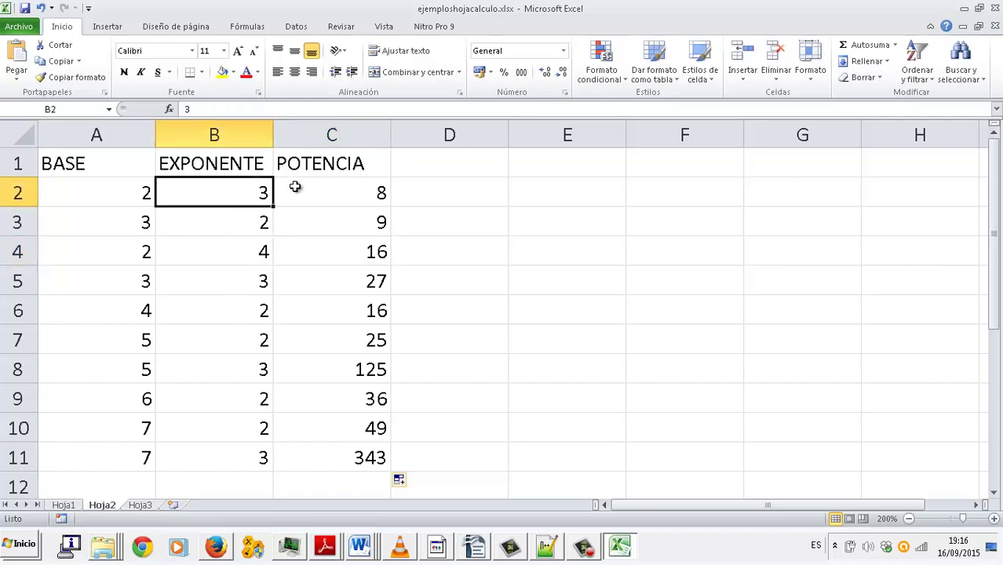
text(5)
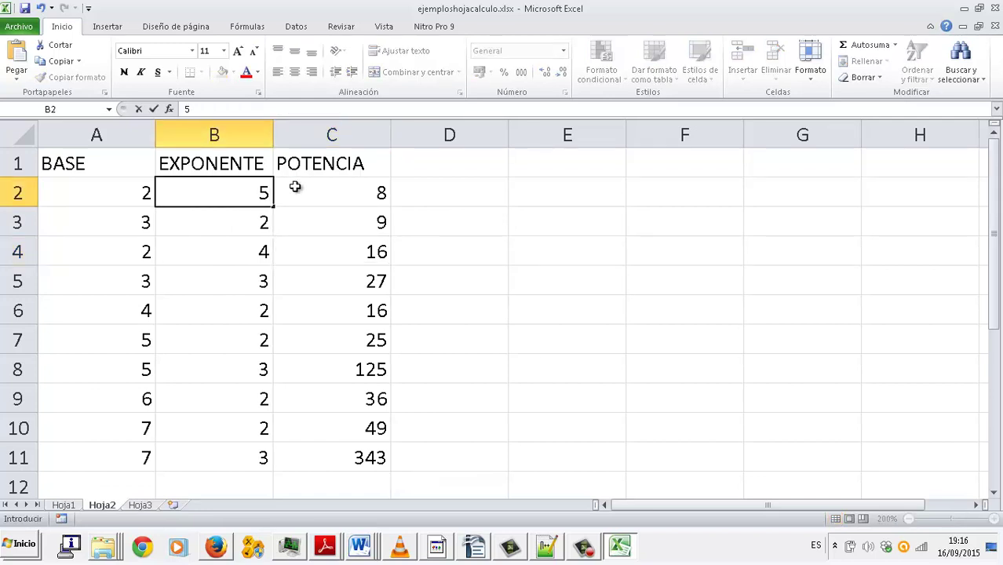
key(Return)
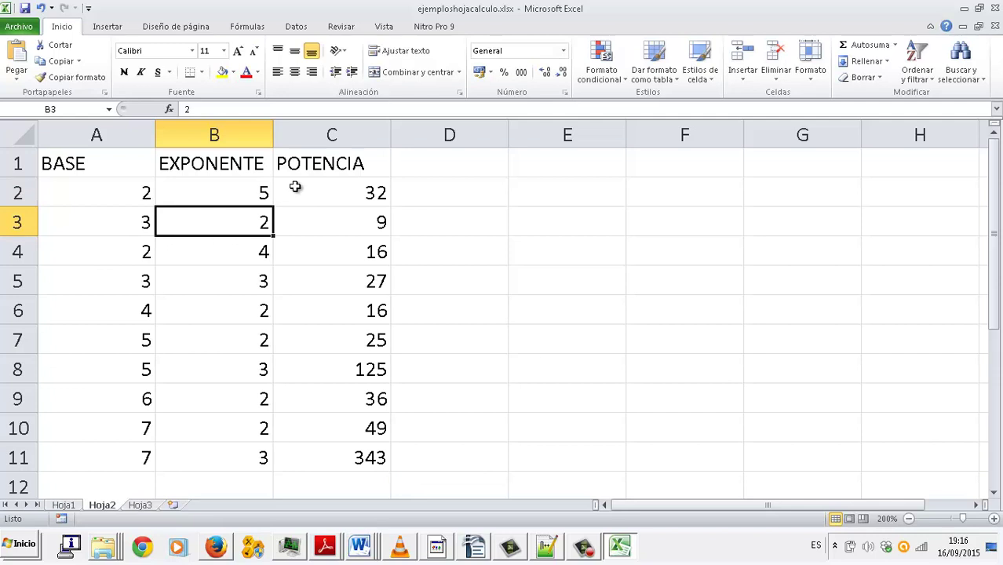
click(292, 187)
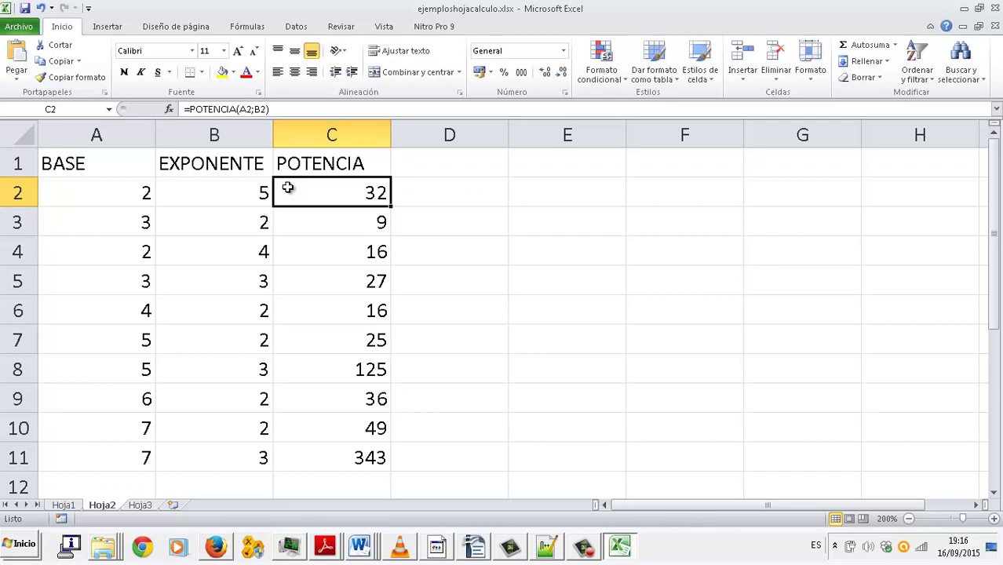
click(146, 506)
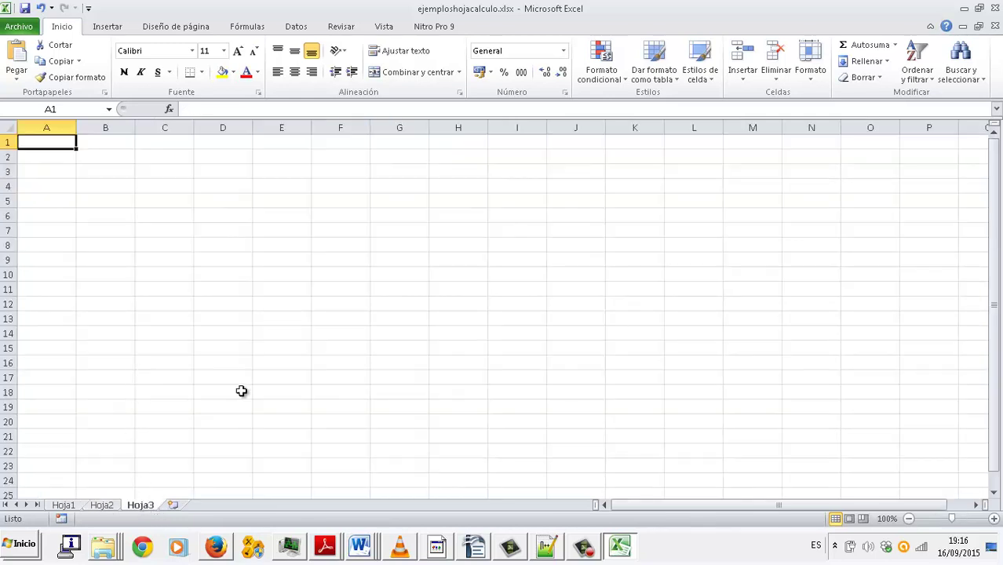
- Zoom in and enter BEBIDA, COLA, NARANJA, LIMÓN, ZUMO down column A1:A5
click(993, 518)
click(993, 519)
click(993, 519)
click(993, 519)
click(994, 519)
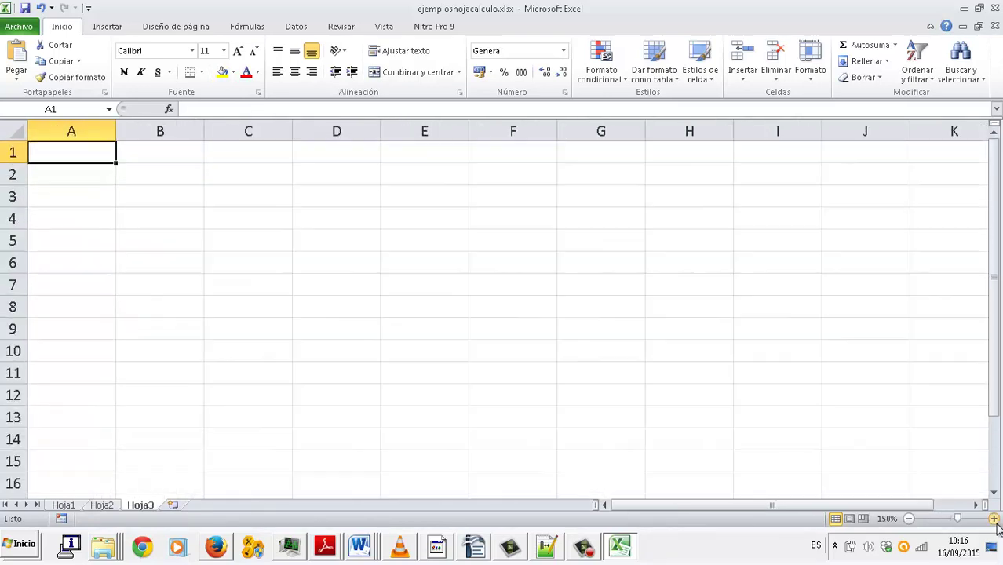
click(994, 519)
click(993, 519)
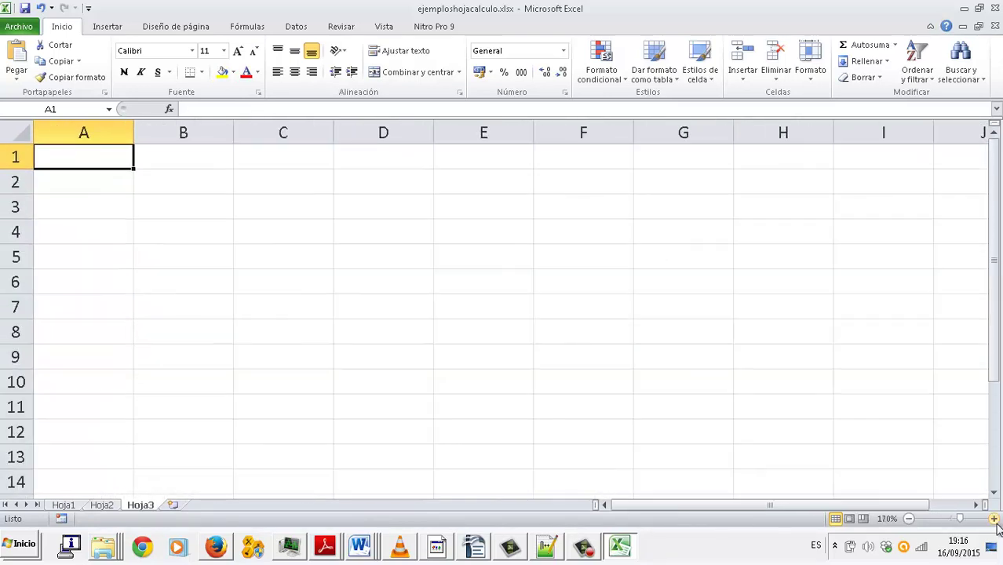
text(BEBIDA)
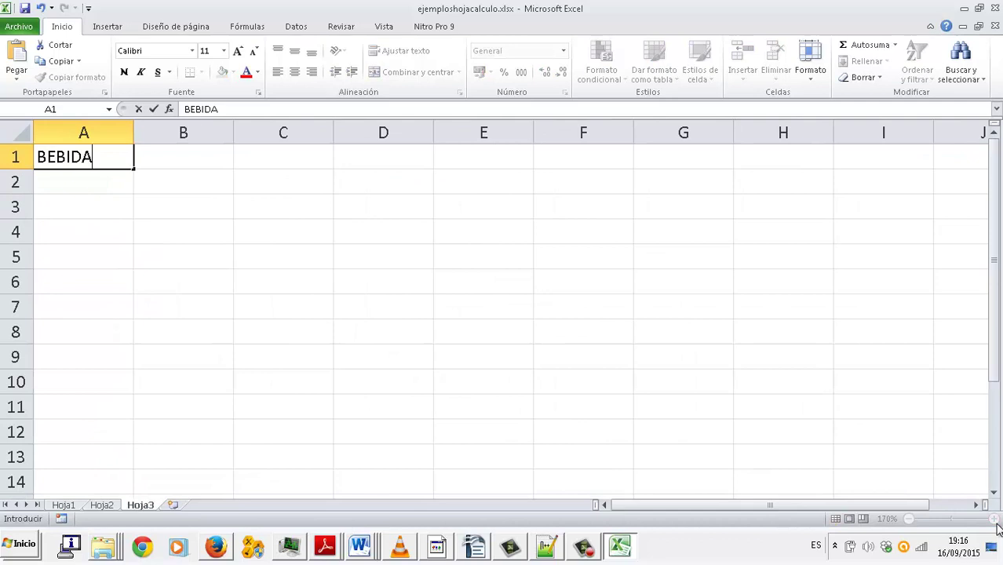
key(Return)
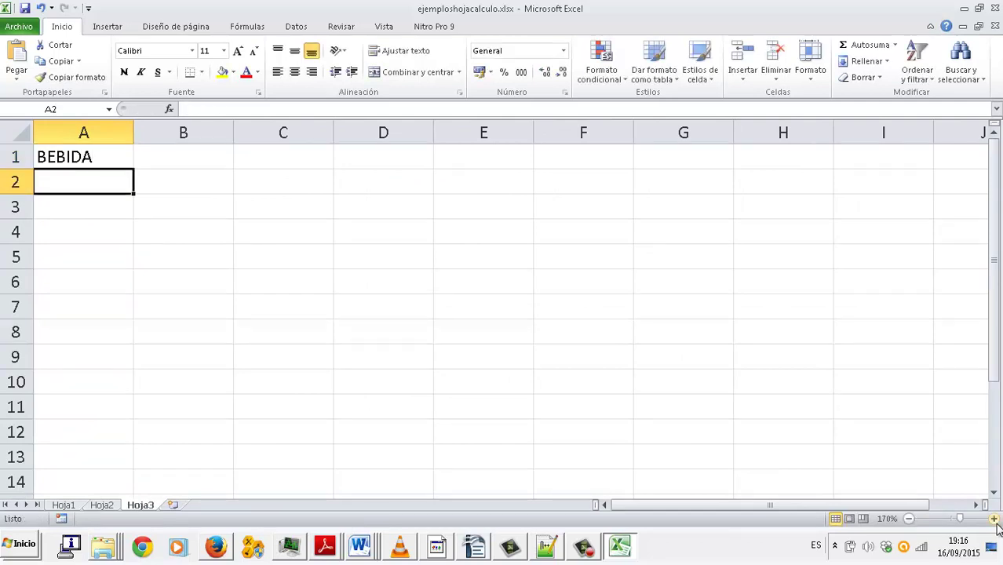
text(COLA)
key(Return)
text(N)
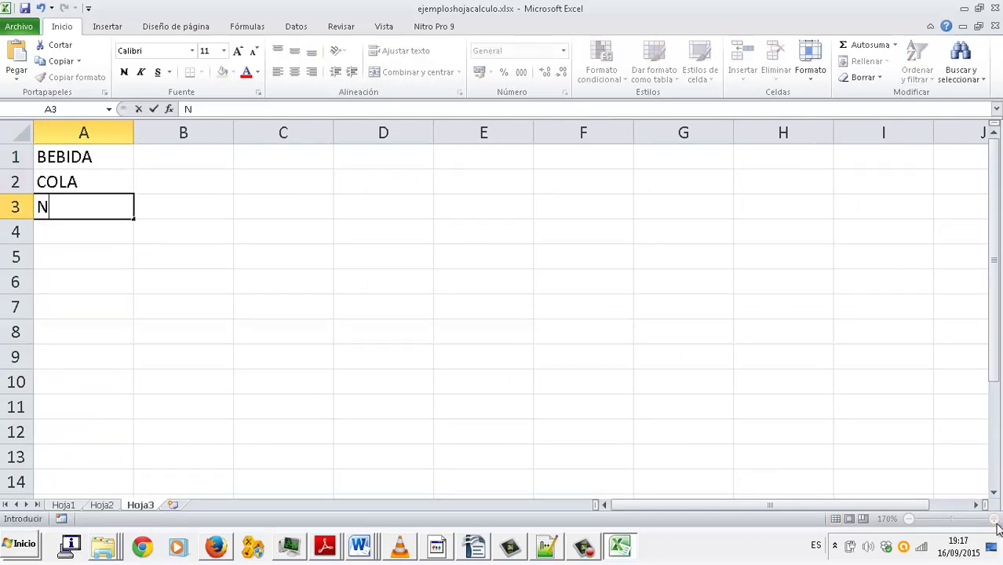
text(ARANJA)
key(Return)
text(LÑI)
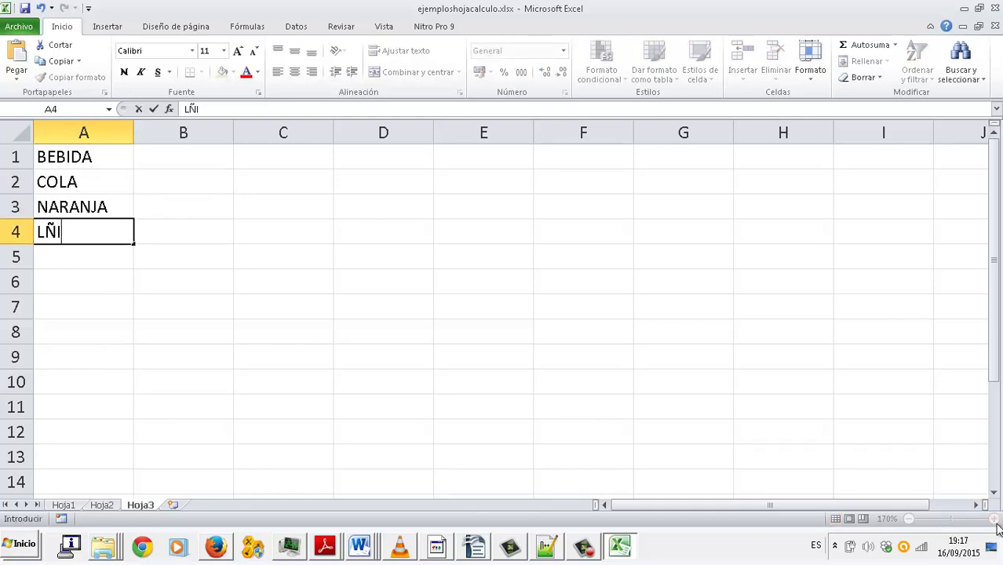
key(BackSpace)
key(BackSpace)
text(IMÓN)
key(Return)
text(ZUMO)
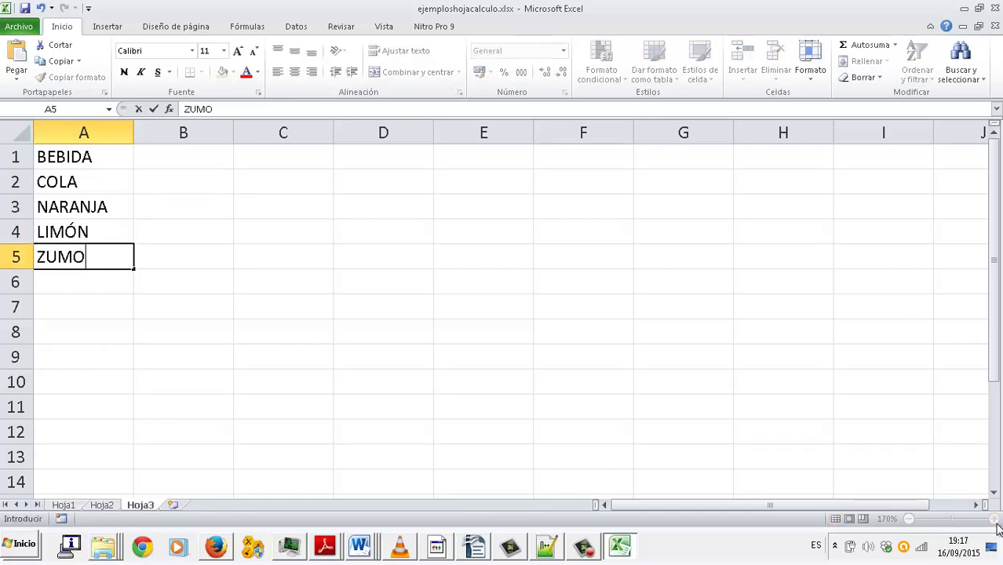
key(Up)
key(Up)
key(Up)
key(Up)
- Enter CANTIDAD with quantities 4, 8, 5, 3 in cells B1:B5
key(Right)
text(CAN)
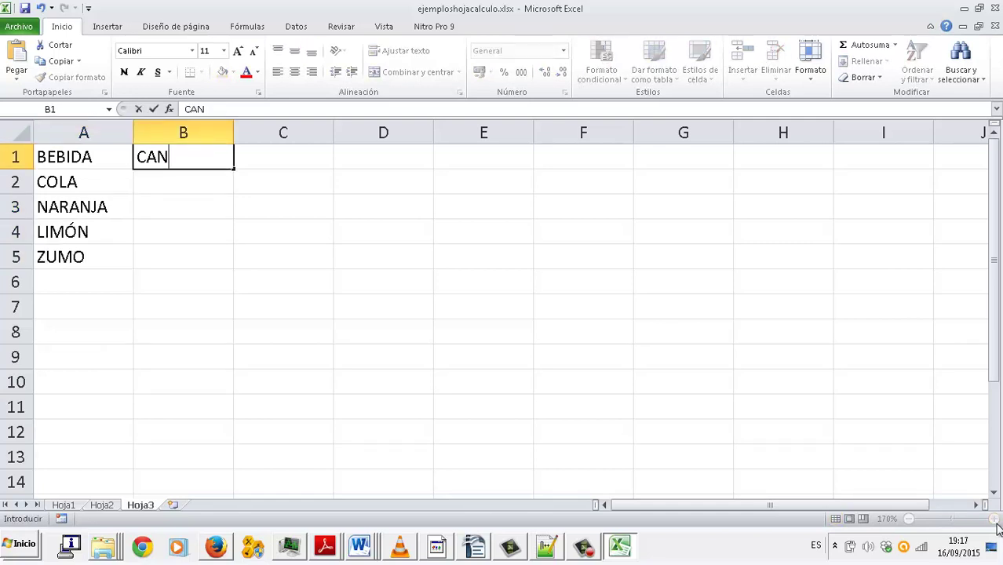
text(TIDAD)
key(Return)
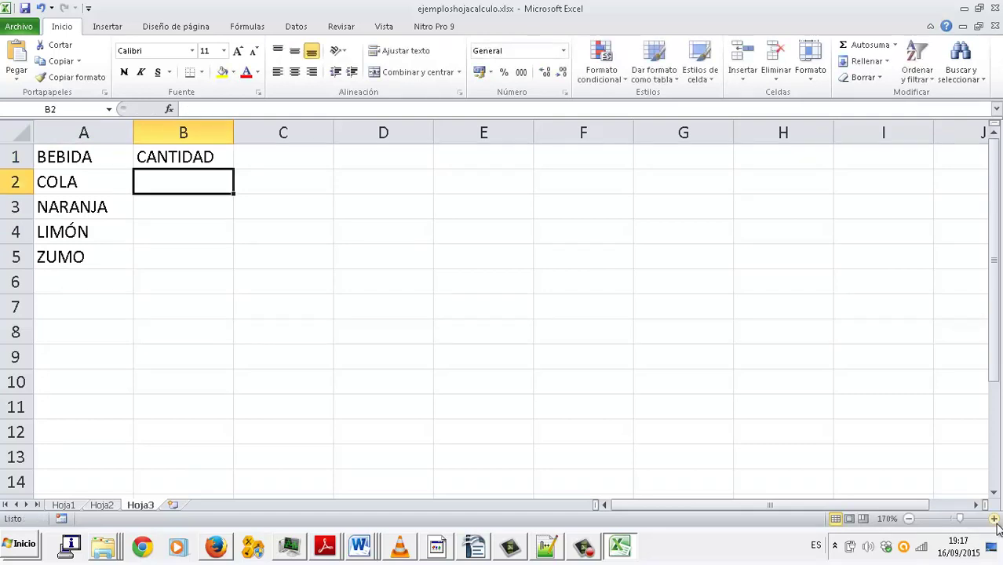
text(4)
key(Return)
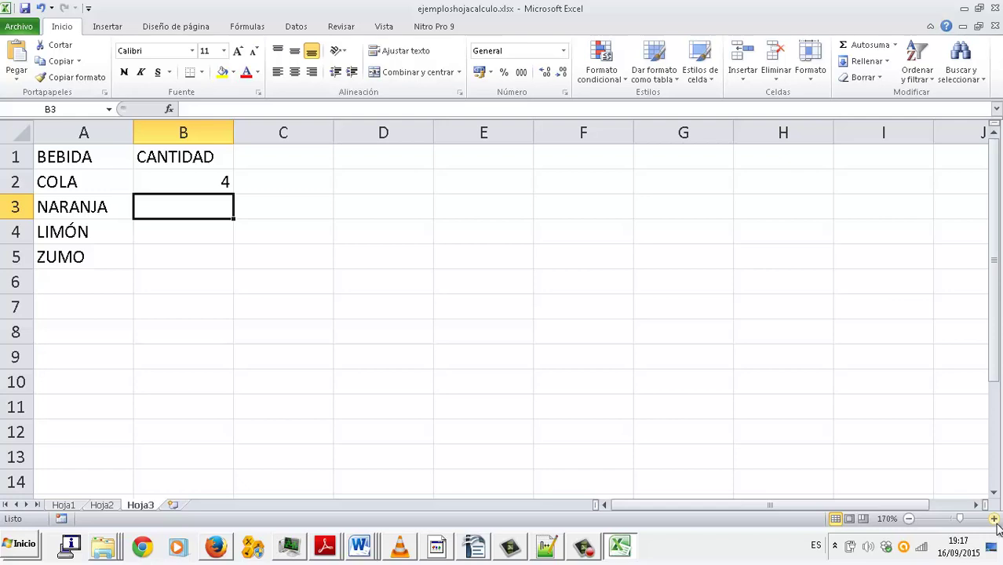
text(8)
key(Return)
text(5)
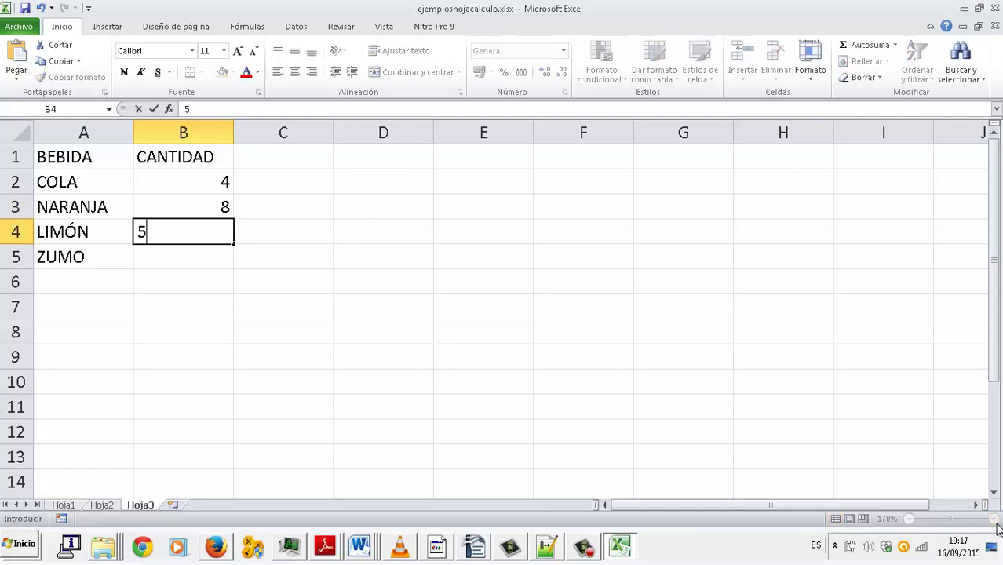
key(Return)
text(3)
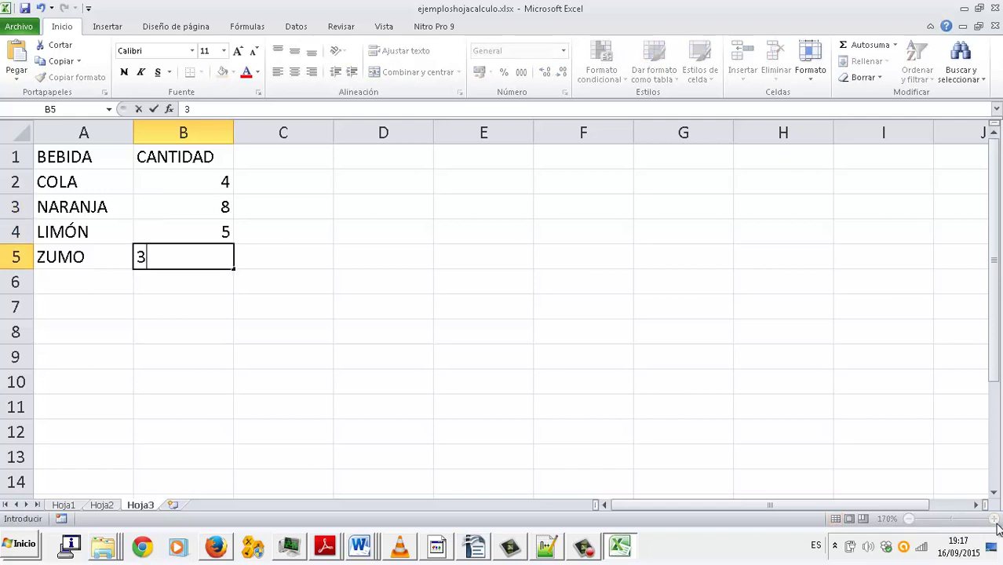
key(Up)
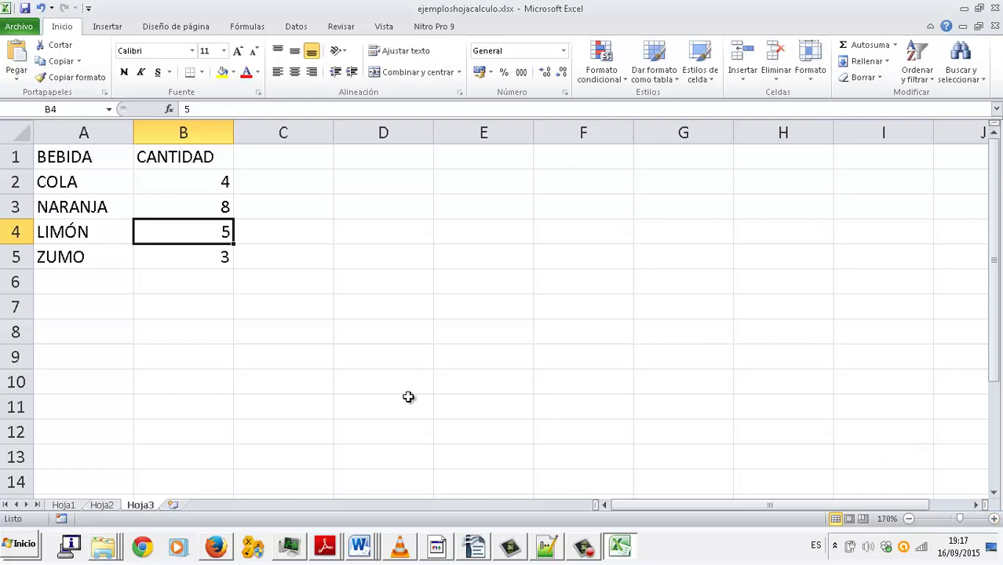
- Insert a 3D pie chart (Gráfico circular 3D) from the drinks table A1:B5
click(73, 156)
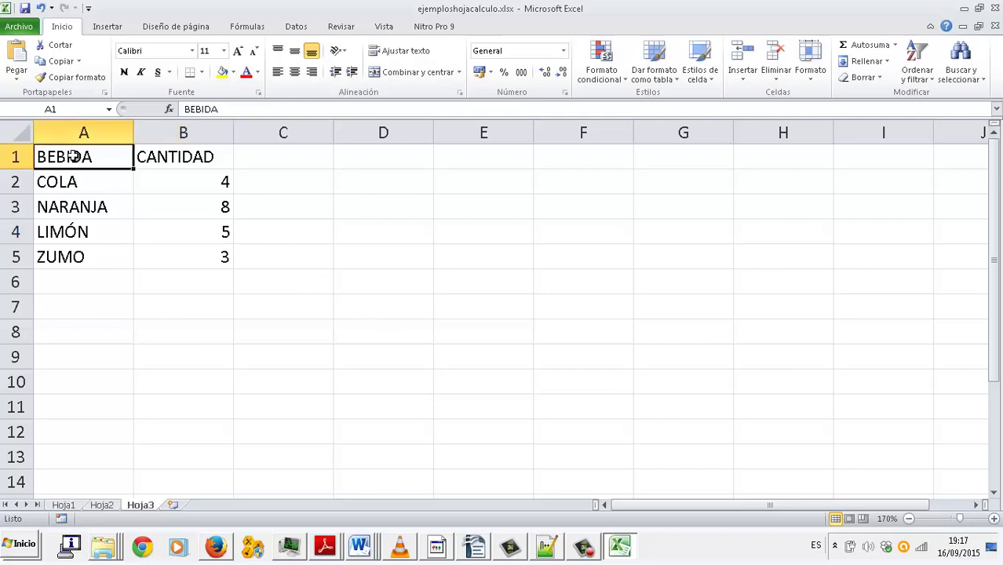
drag(73, 156, 165, 262)
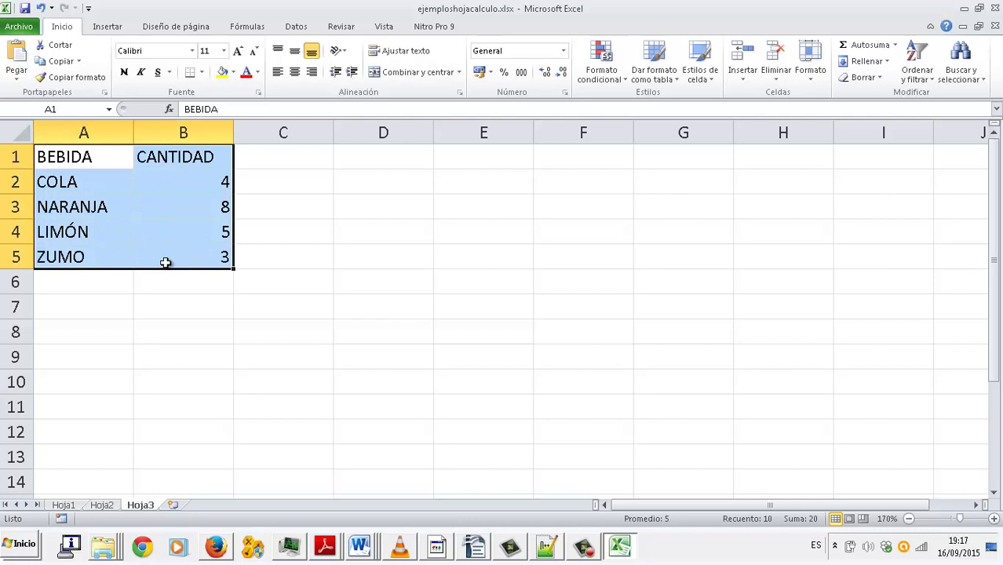
click(109, 28)
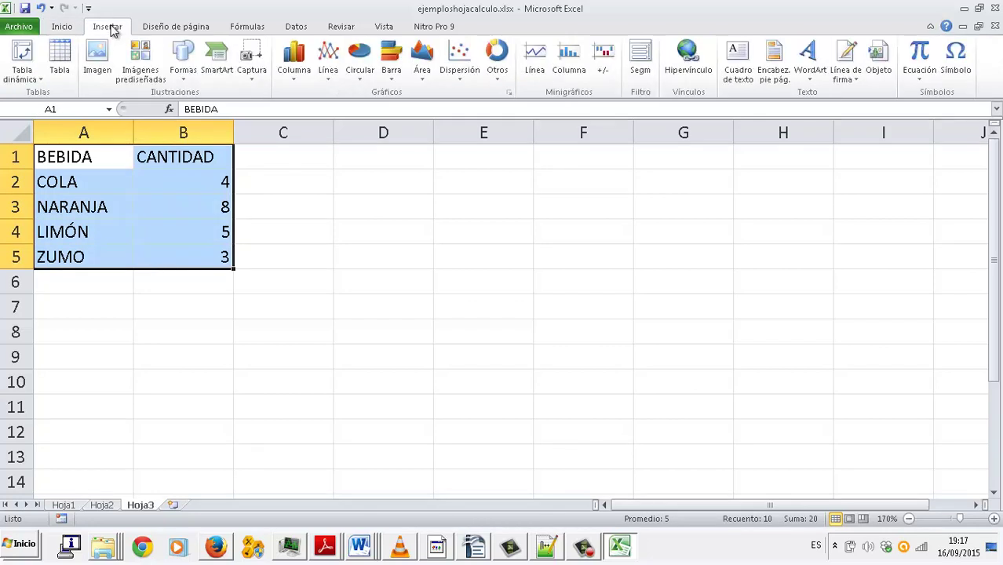
click(360, 79)
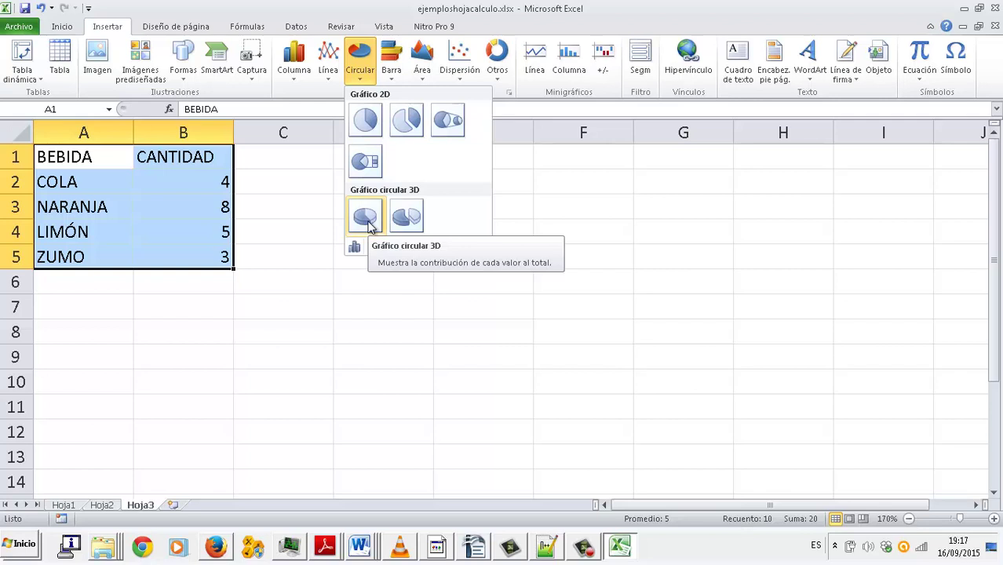
click(366, 218)
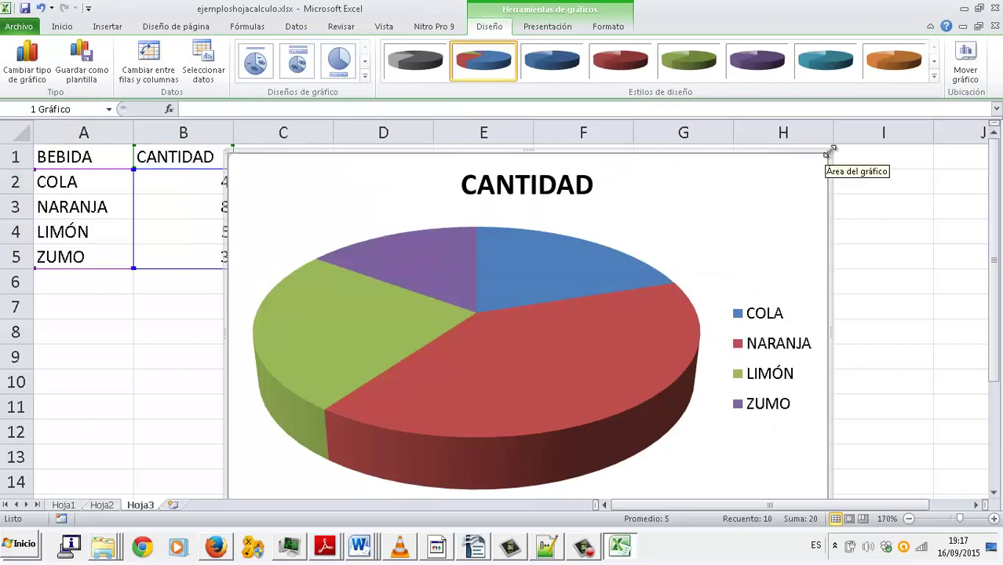
- Shrink the pie chart beside the table, apply the first chart layout labelling drink names and percentages, then view Hoja2
mouse_move(827, 153)
mouse_down()
mouse_move(733, 236)
mouse_move(563, 102)
mouse_up()
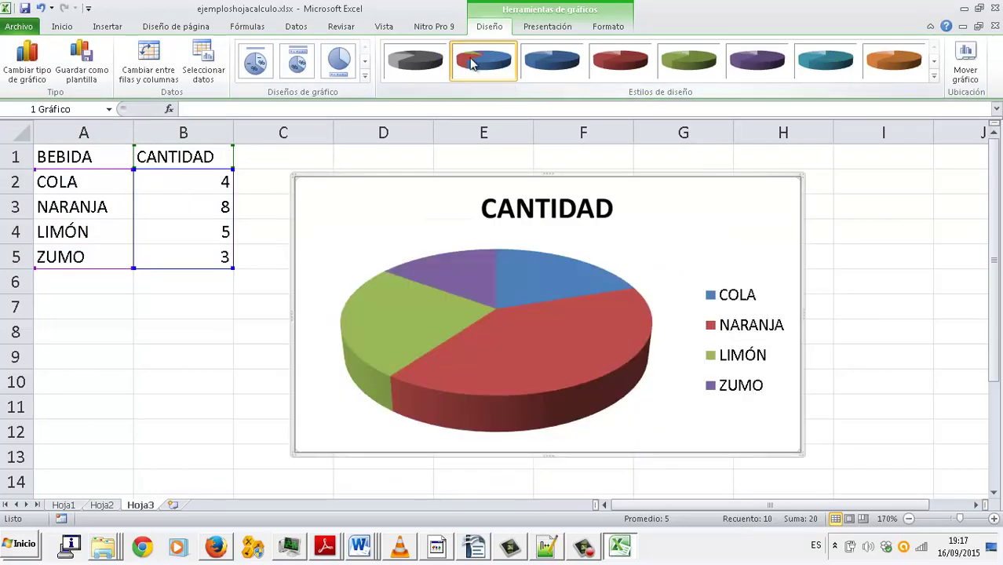
click(256, 67)
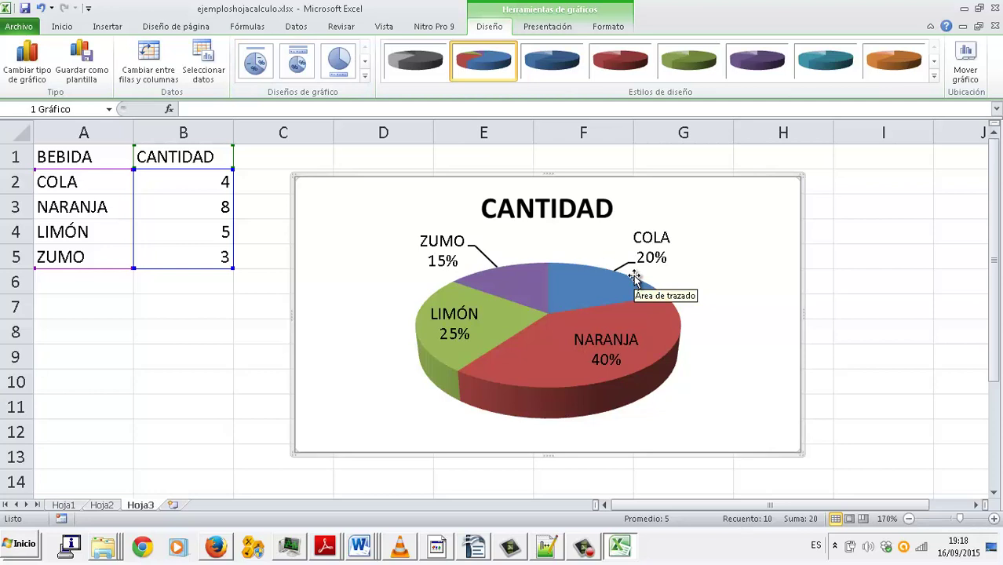
mouse_move(553, 273)
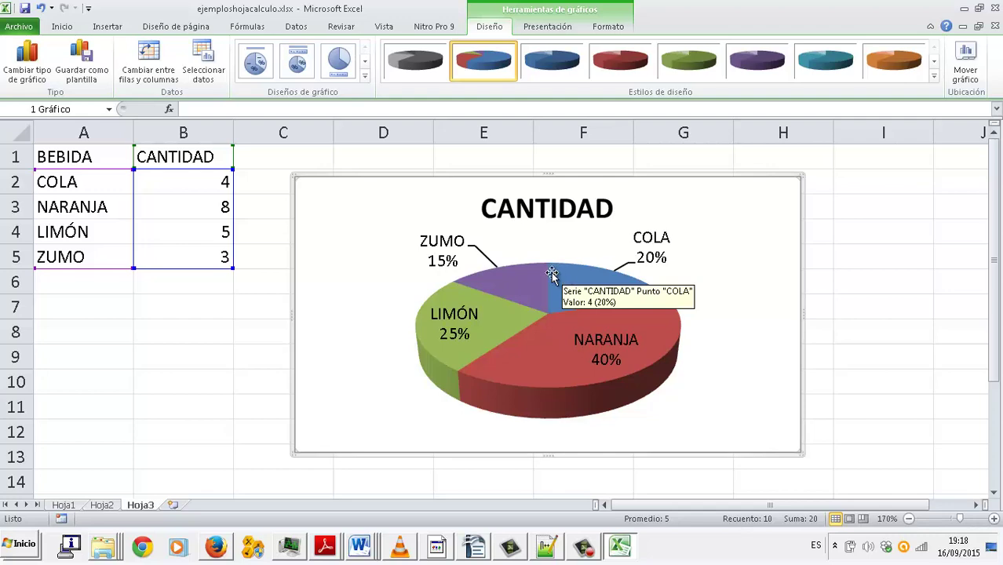
click(97, 506)
- Go back through Hoja1 and Hoja2 to Hoja3's labelled pie chart and save the workbook
click(61, 506)
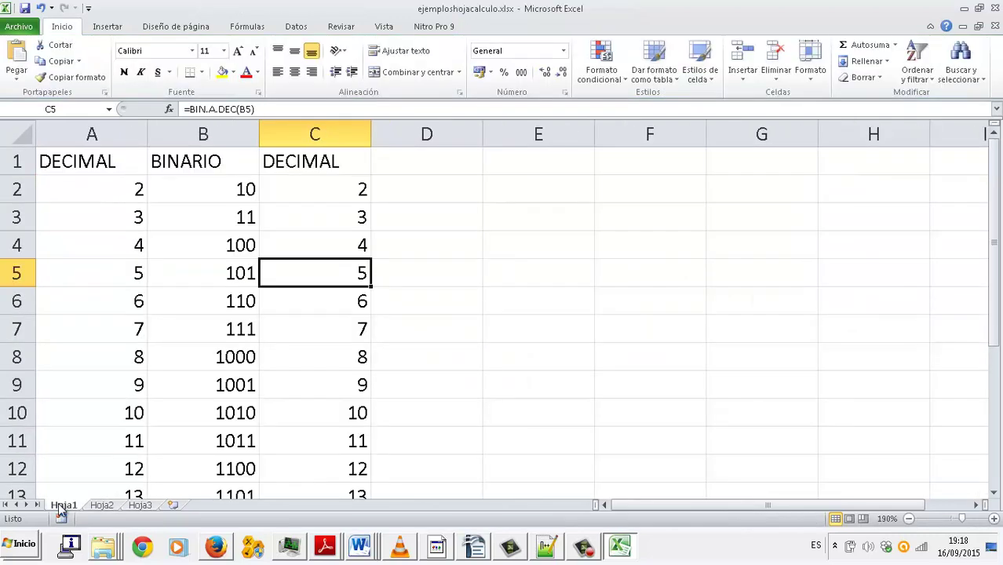
click(96, 506)
click(141, 506)
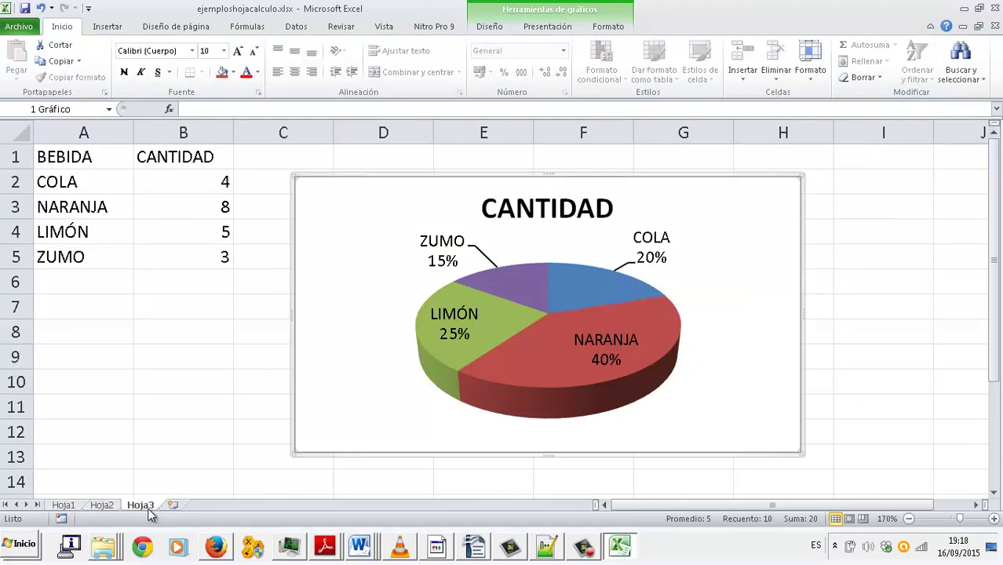
click(24, 9)
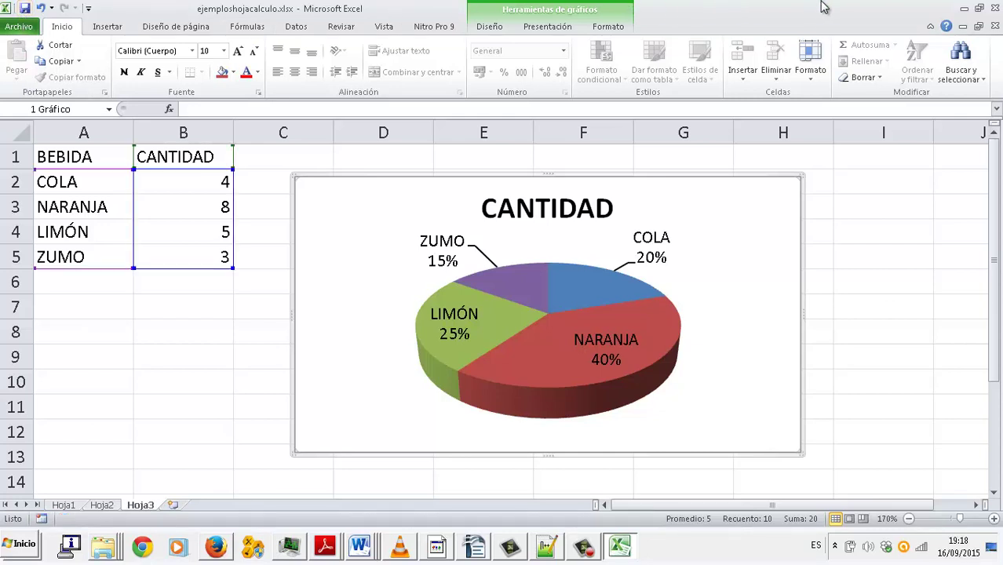
click(584, 547)
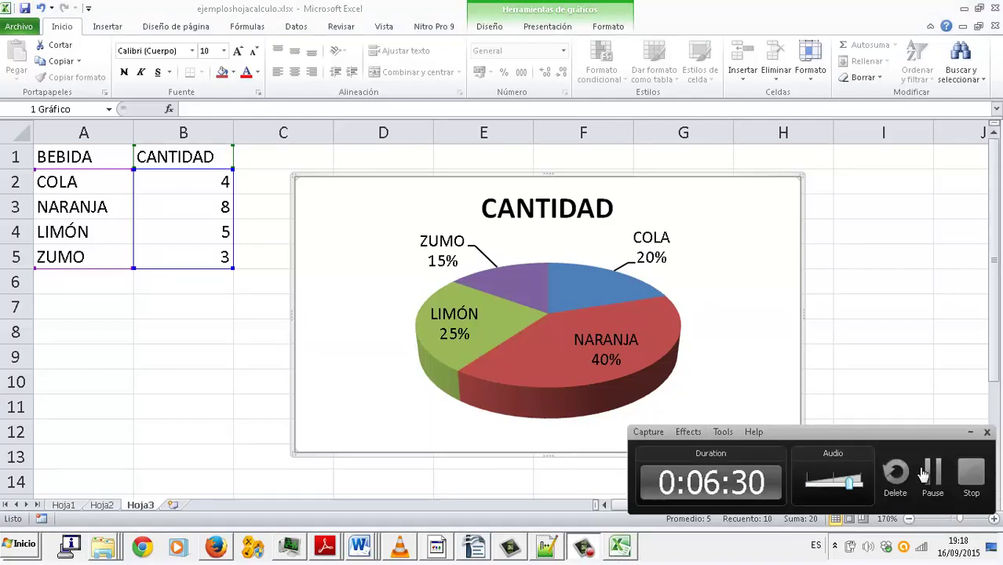